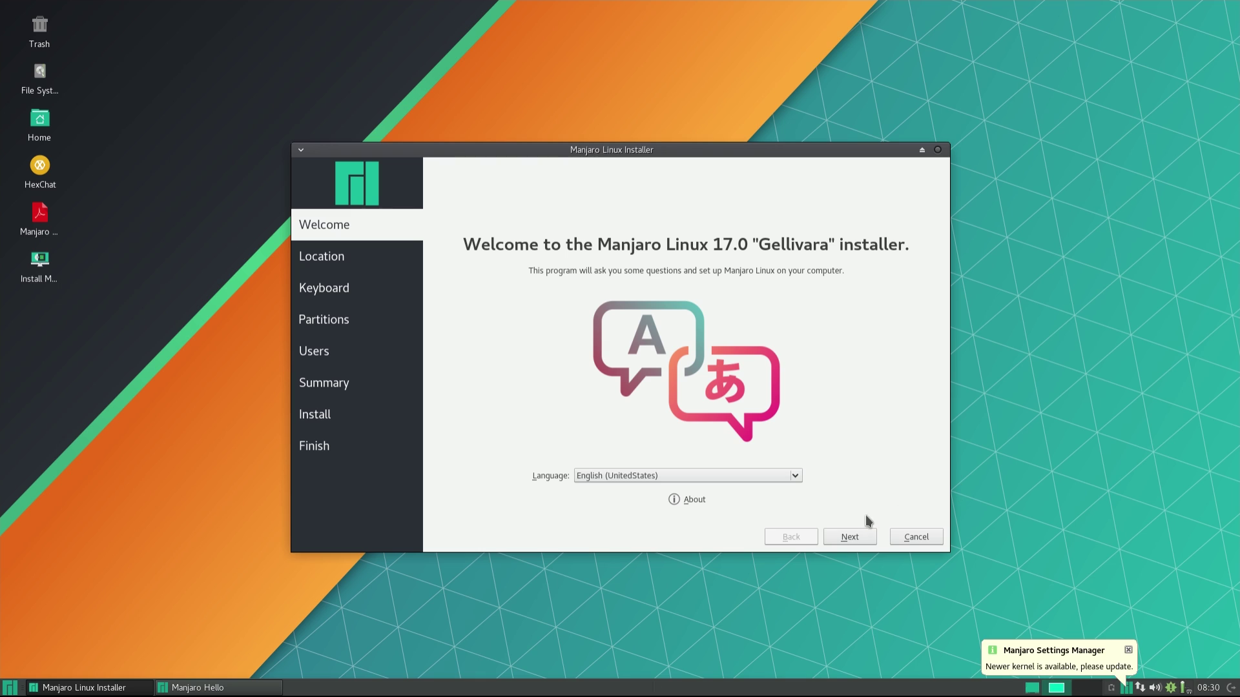
Accept the default welcome, location and English (US) keyboard settings to reach Partitions.
{"action": "left_click", "coordinate": [849, 541]}
{"action": "left_click", "coordinate": [850, 537]}
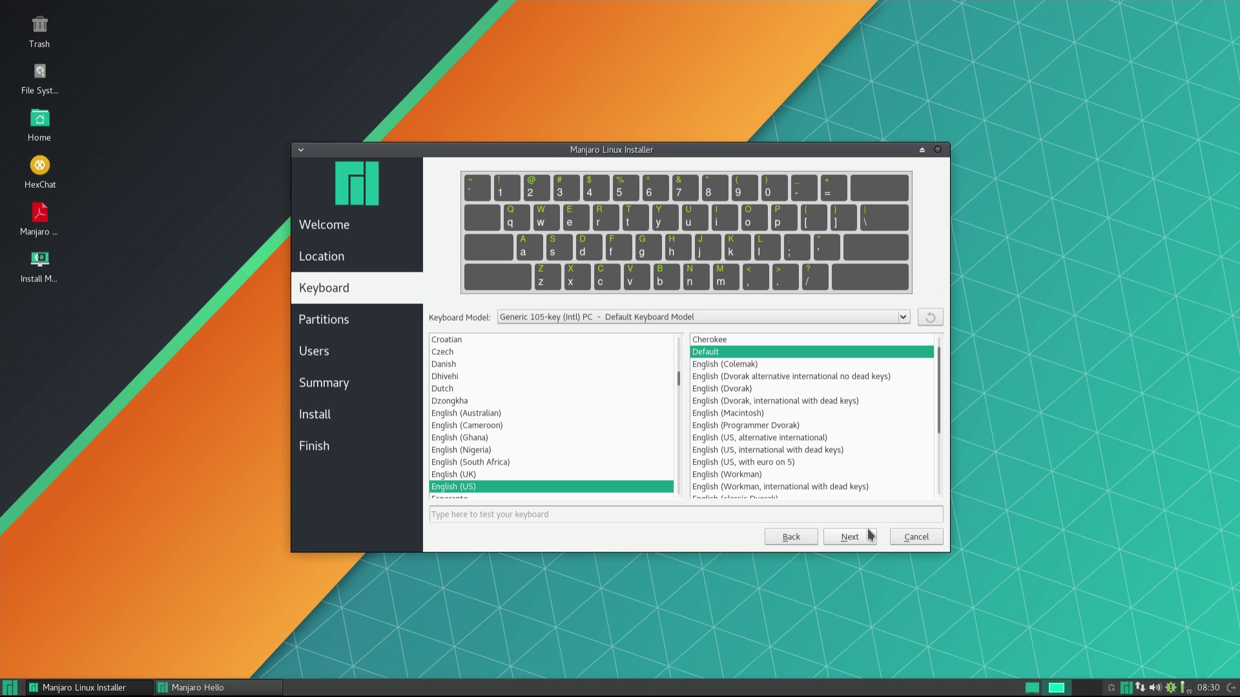
{"action": "left_click", "coordinate": [850, 537]}
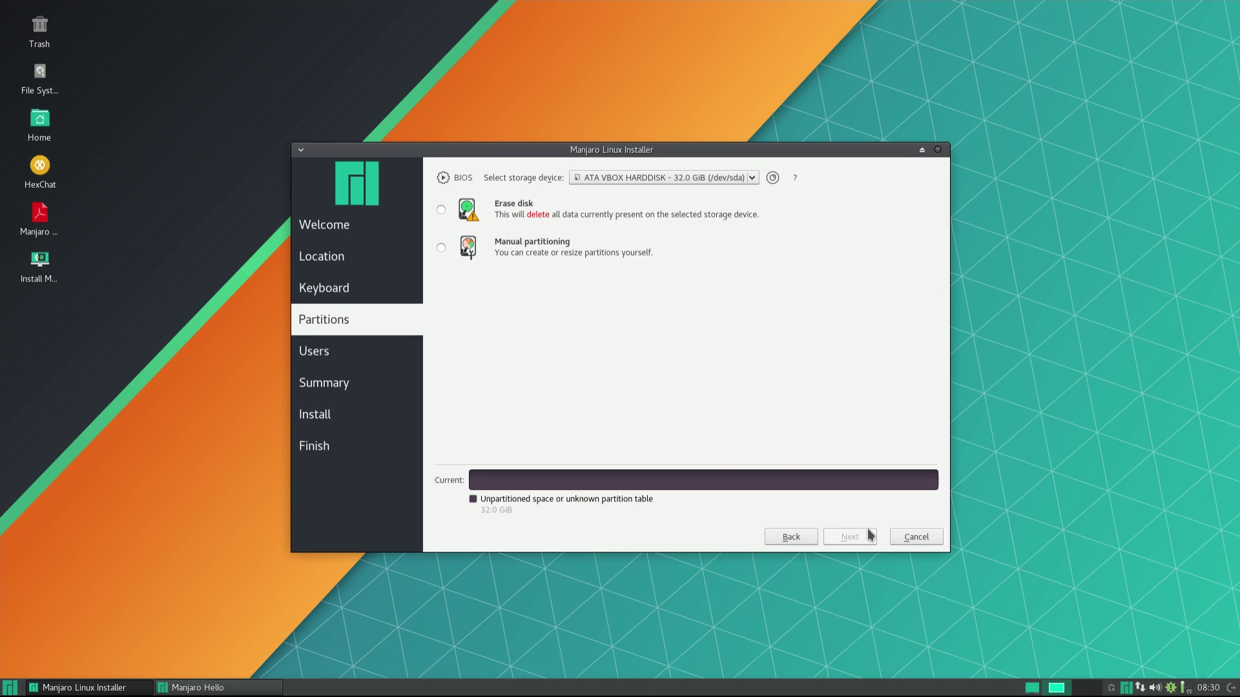
Erase the 32 GiB disk, create the user account with a shared admin password, and start installing.
{"action": "left_click", "coordinate": [505, 208]}
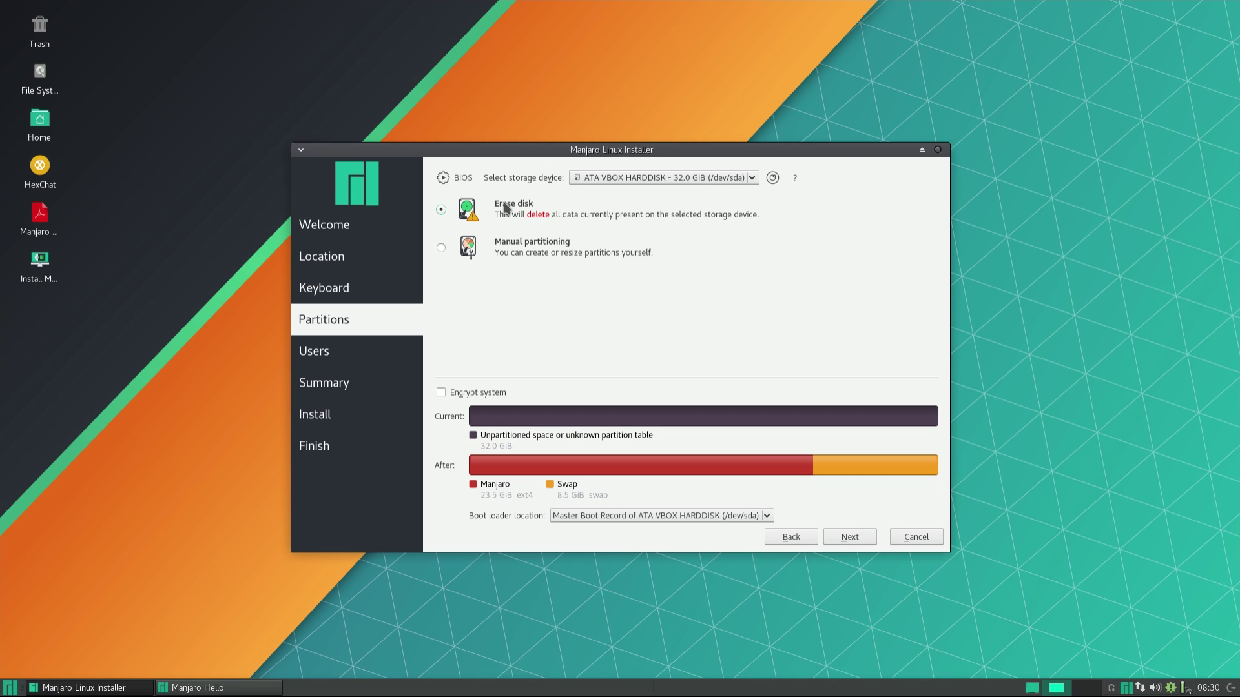
{"action": "left_click", "coordinate": [832, 535]}
{"action": "type", "text": "instal"}
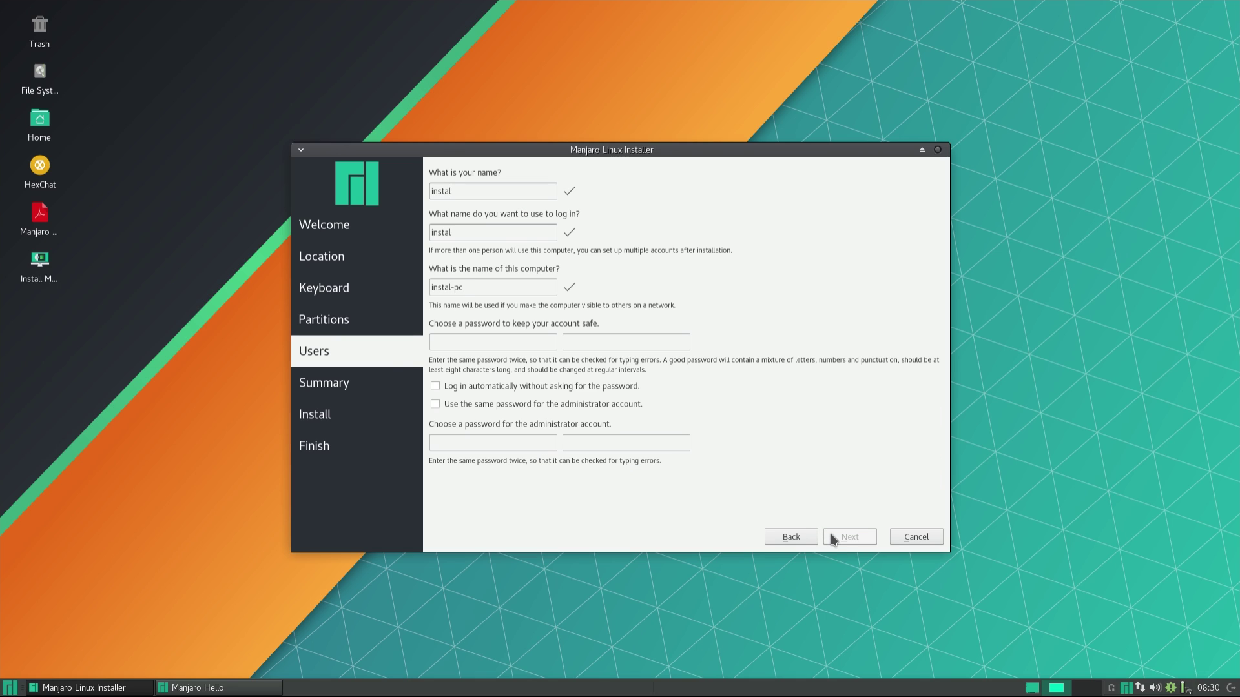
{"action": "type", "text": "libre"}
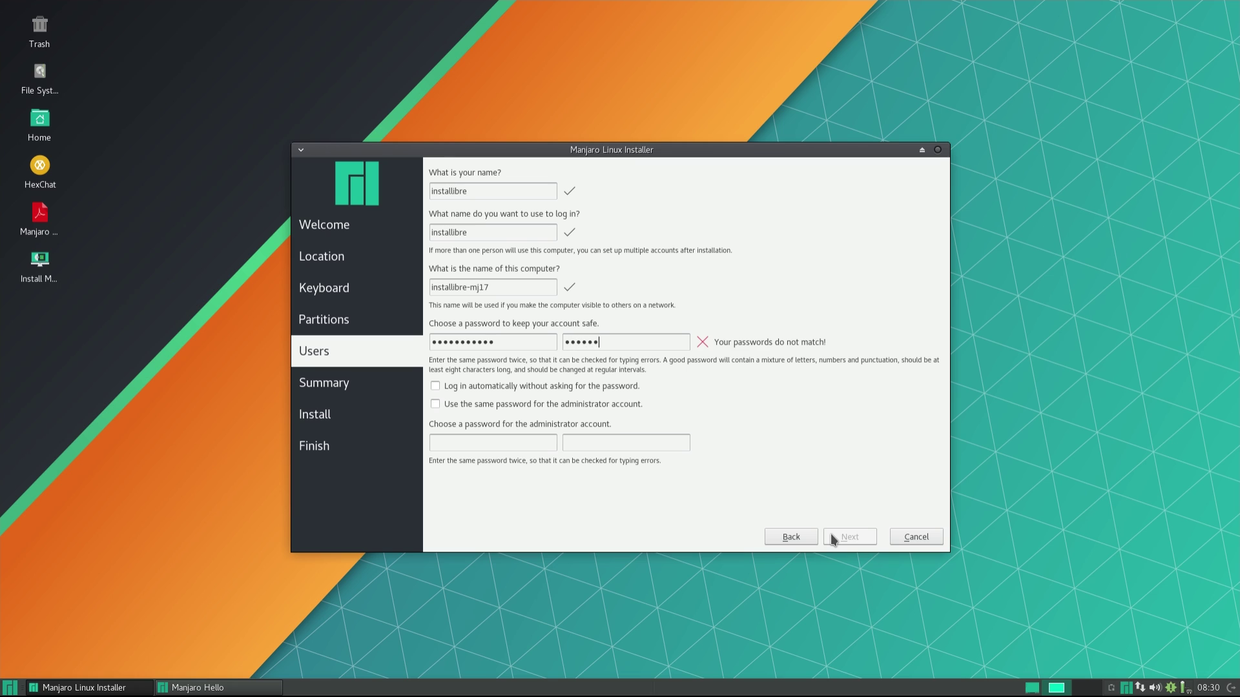
{"action": "type", "text": "libre"}
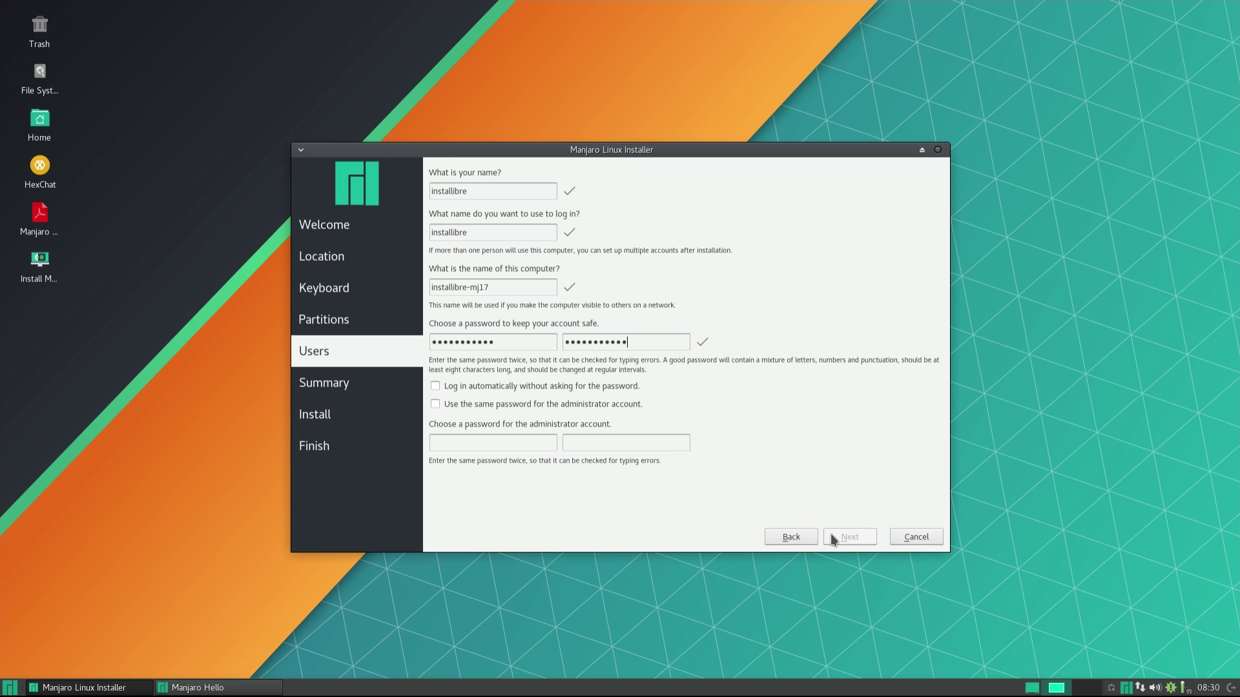
{"action": "left_click", "coordinate": [582, 405]}
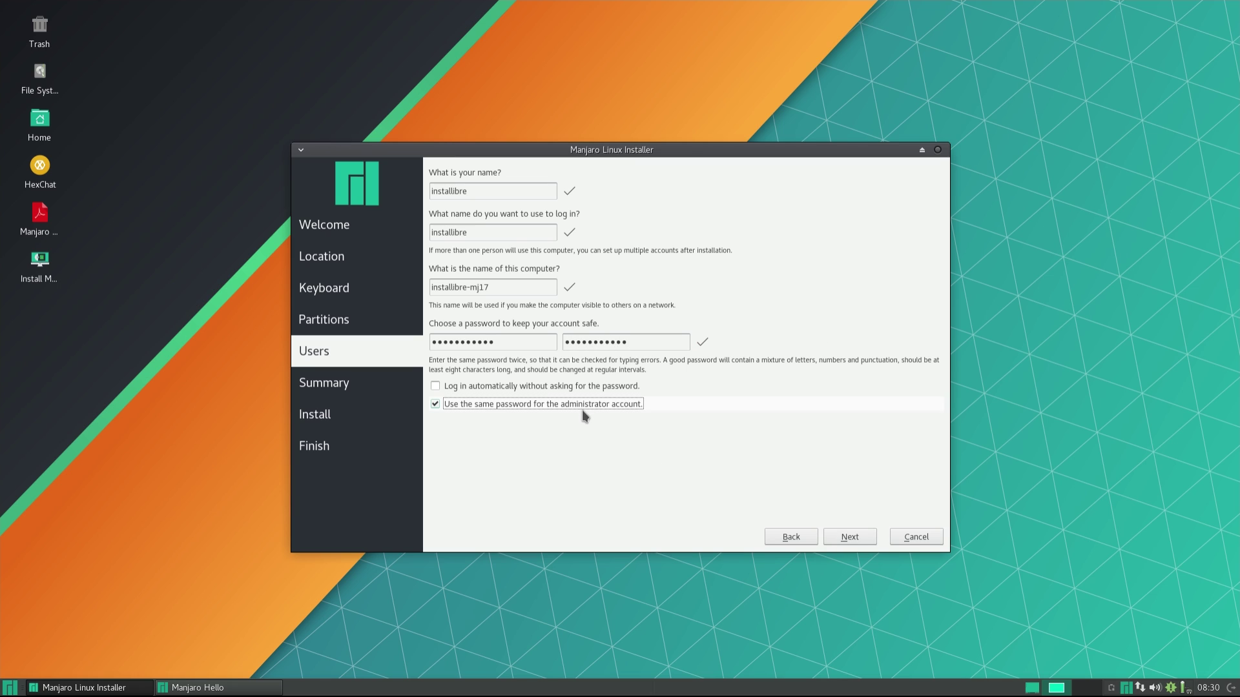
{"action": "left_click", "coordinate": [868, 540]}
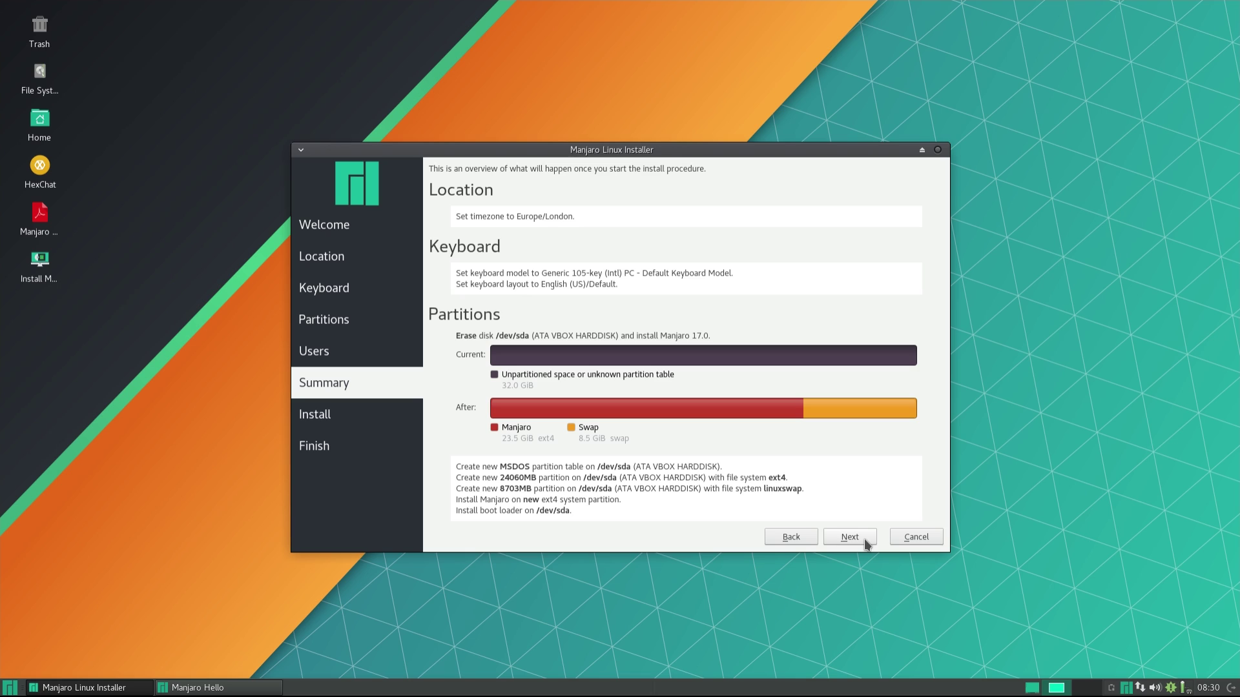
{"action": "left_click", "coordinate": [866, 545]}
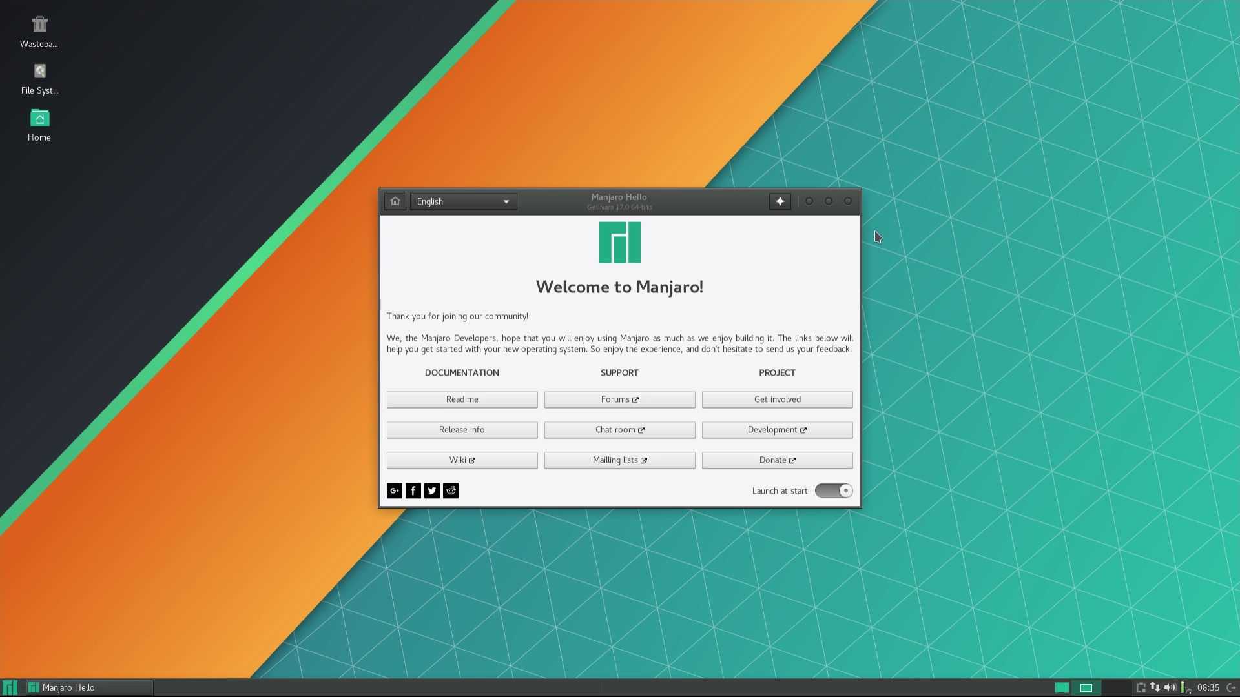
Close the welcome window and scroll the All applications list in the Whisker Menu.
{"action": "left_click", "coordinate": [849, 202]}
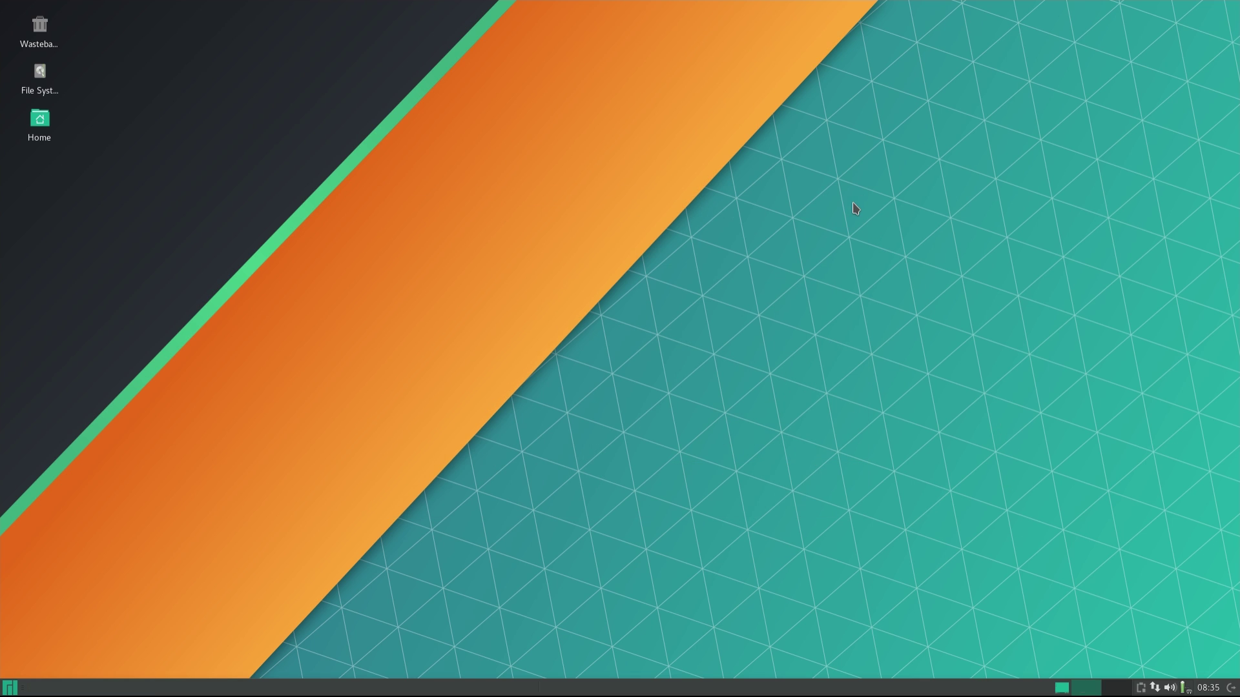
{"action": "left_click", "coordinate": [10, 688]}
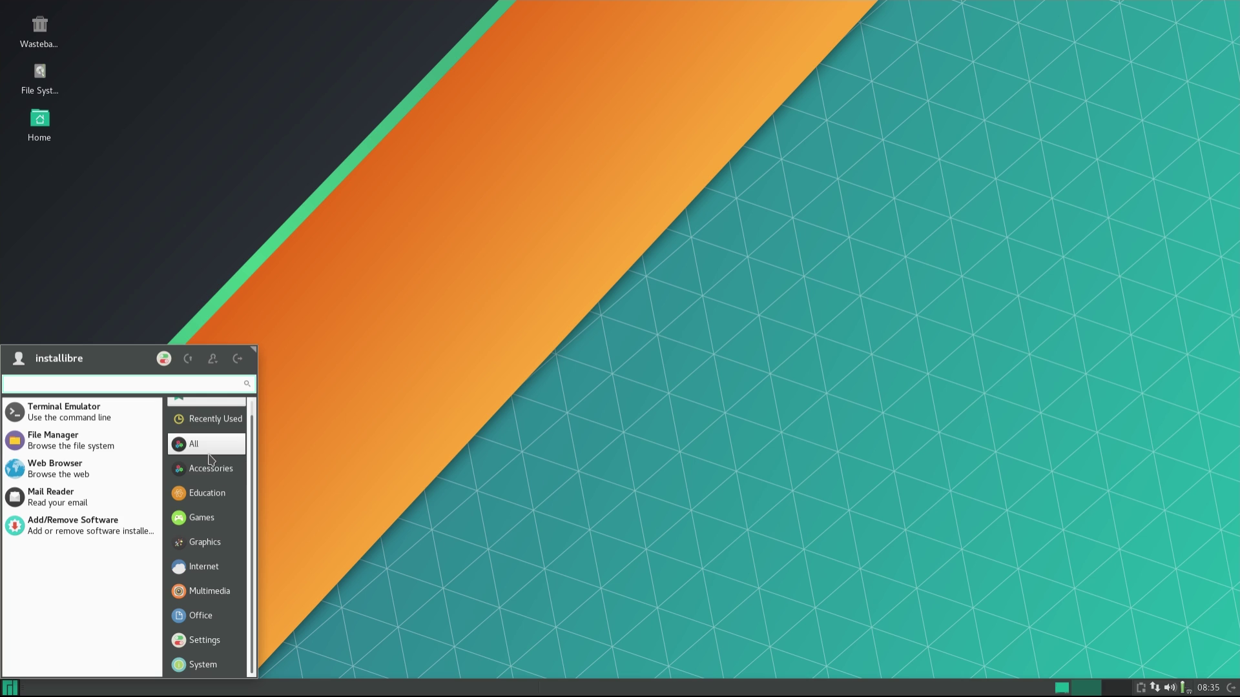
{"action": "left_click", "coordinate": [209, 452]}
{"action": "mouse_move", "coordinate": [156, 419]}
{"action": "left_mouse_down"}
{"action": "mouse_move", "coordinate": [143, 571]}
{"action": "mouse_move", "coordinate": [151, 668]}
{"action": "mouse_move", "coordinate": [158, 552]}
{"action": "left_mouse_up"}
Search for cowsay in Add/Remove Software and mark it for installation.
{"action": "left_click", "coordinate": [77, 668]}
{"action": "type", "text": "co"}
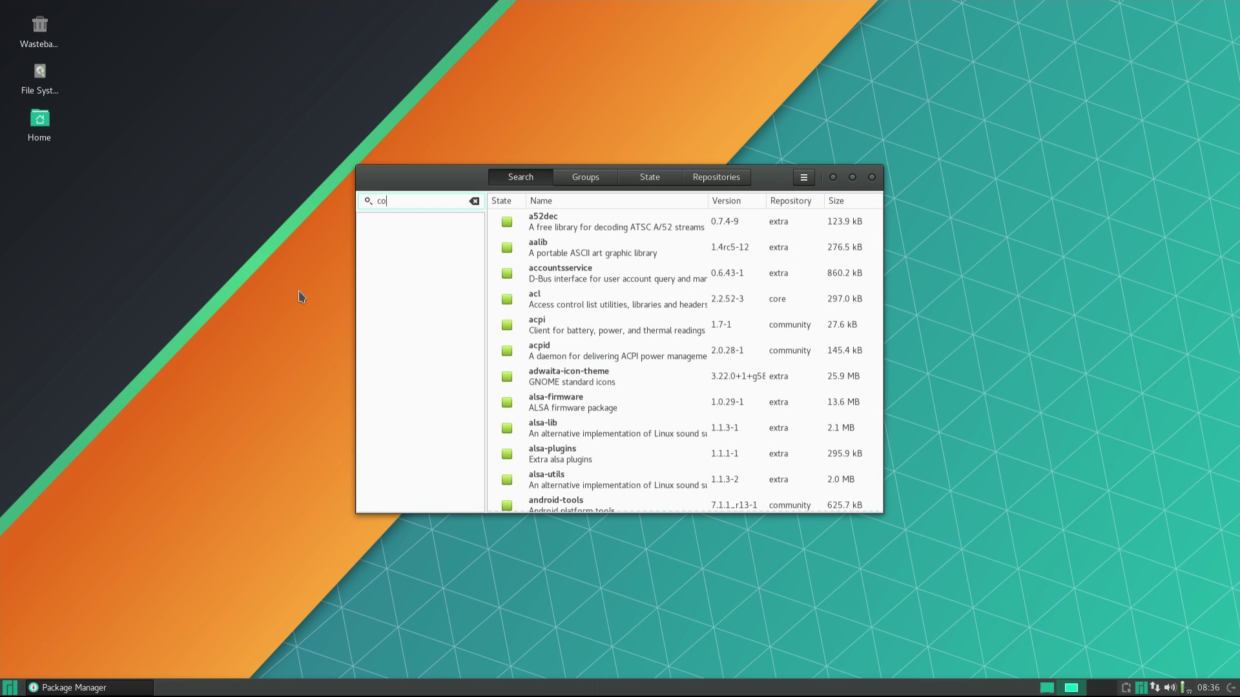
{"action": "type", "text": "wsay"}
{"action": "key", "text": "Return"}
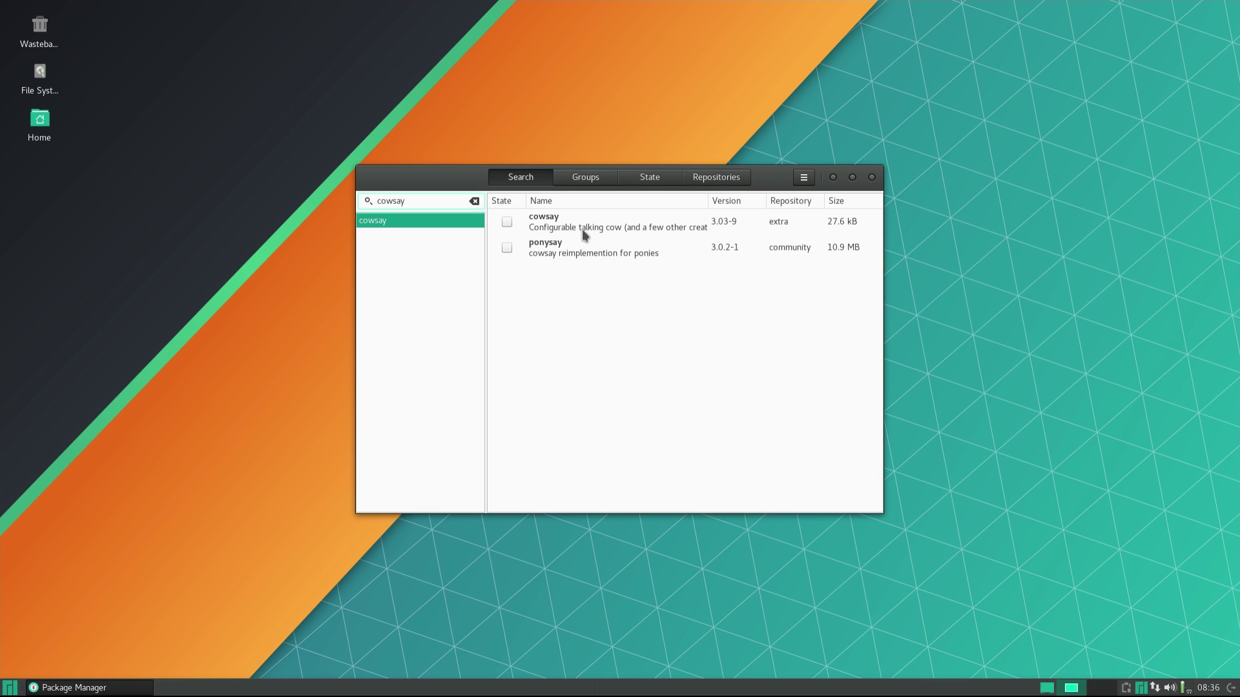
{"action": "left_click", "coordinate": [583, 230]}
{"action": "left_click", "coordinate": [507, 223]}
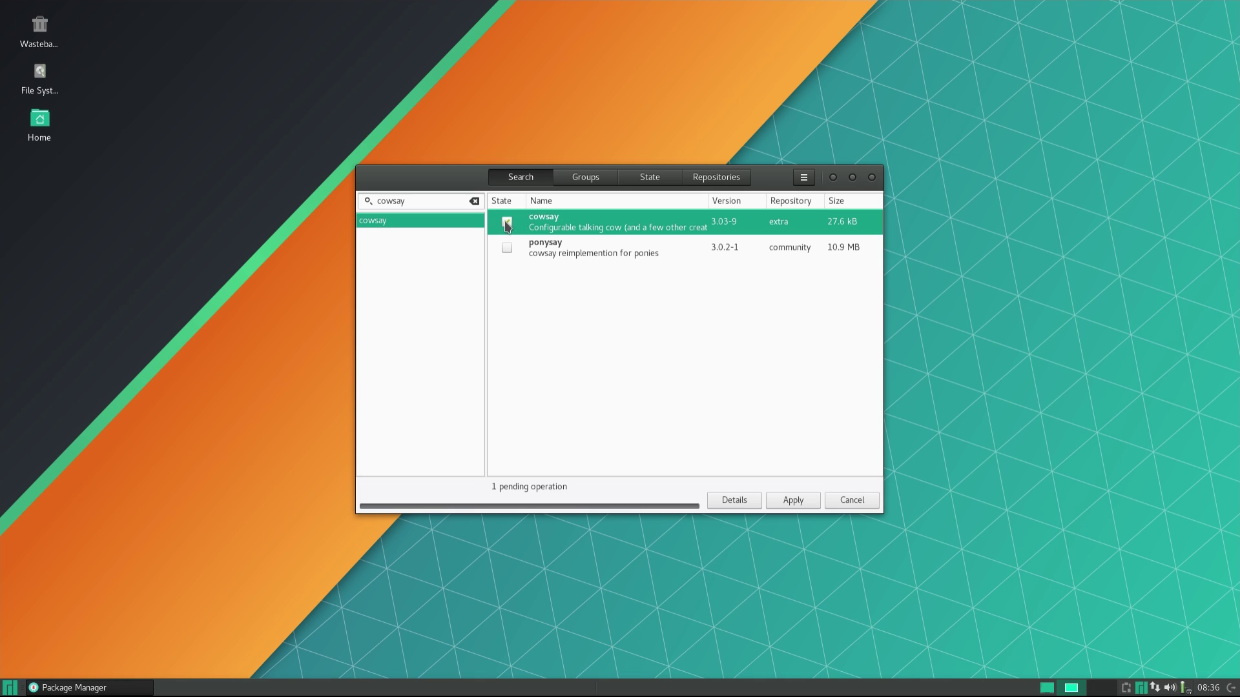
Apply and commit the cowsay install, authenticating with the account password.
{"action": "left_click", "coordinate": [794, 500]}
{"action": "left_click", "coordinate": [783, 242]}
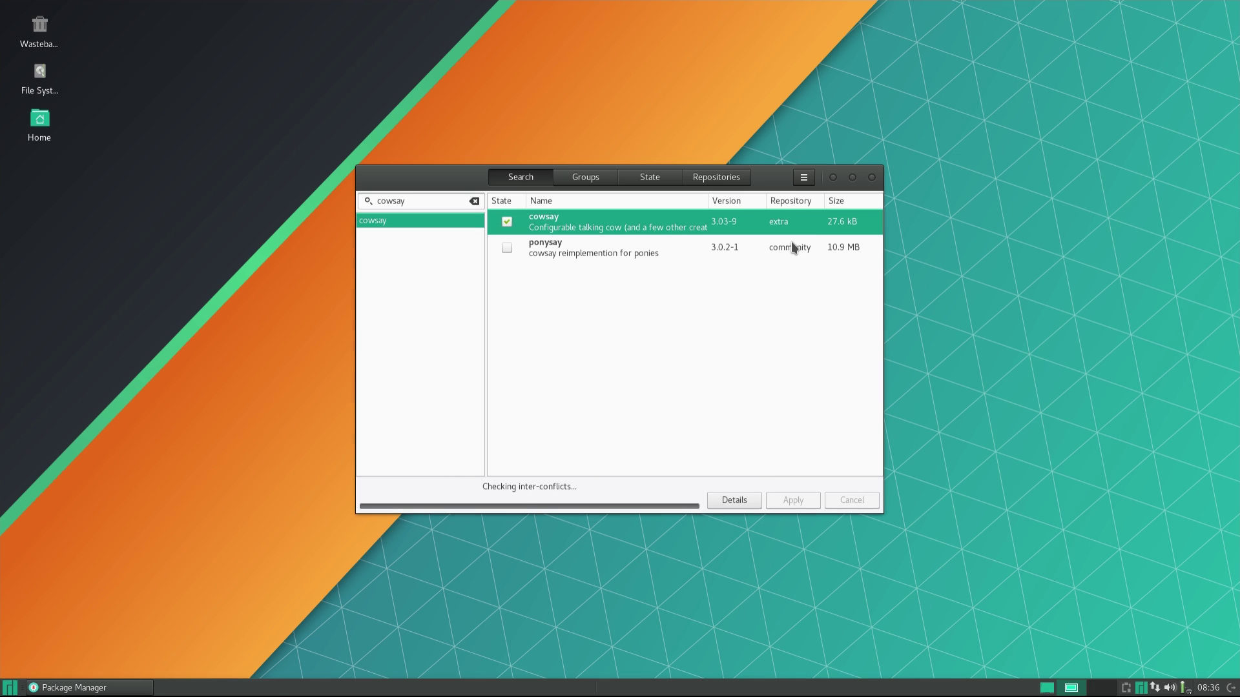
{"action": "type", "text": "***********"}
{"action": "left_click", "coordinate": [856, 409]}
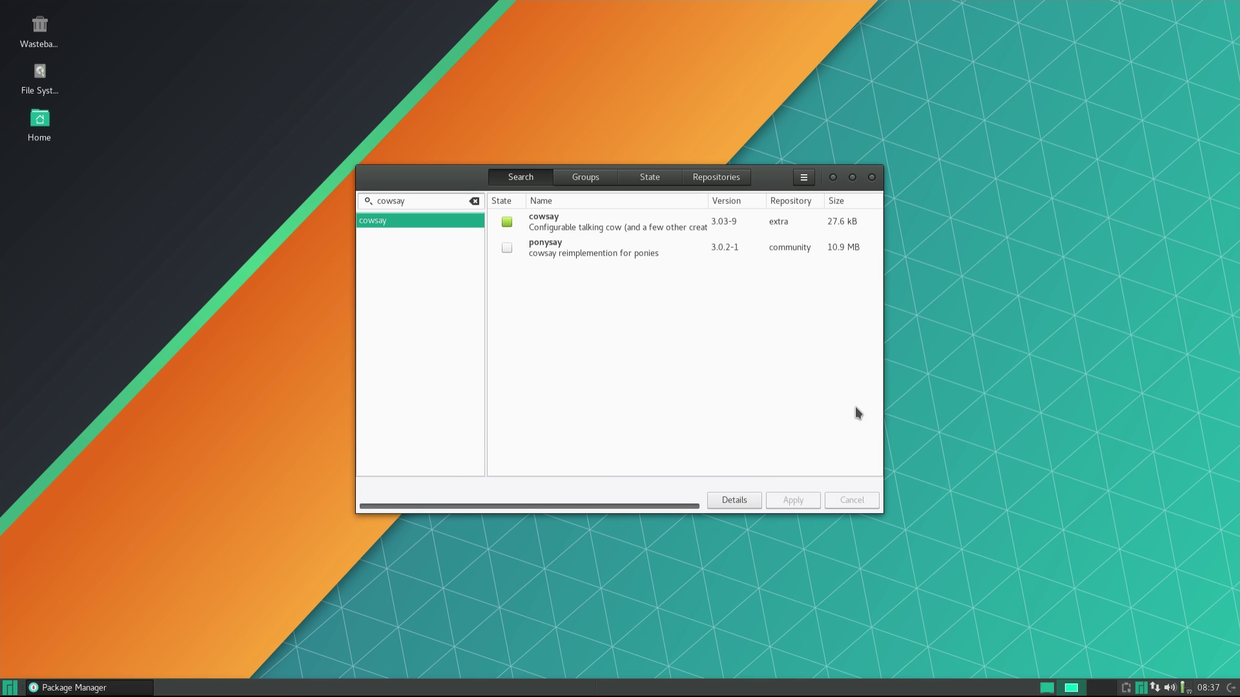
Close the package manager and run 'sudo pacman -Syu' in a new terminal.
{"action": "left_click", "coordinate": [872, 177]}
{"action": "key", "text": "ctrl+alt+t"}
{"action": "type", "text": "sudo pacman "}
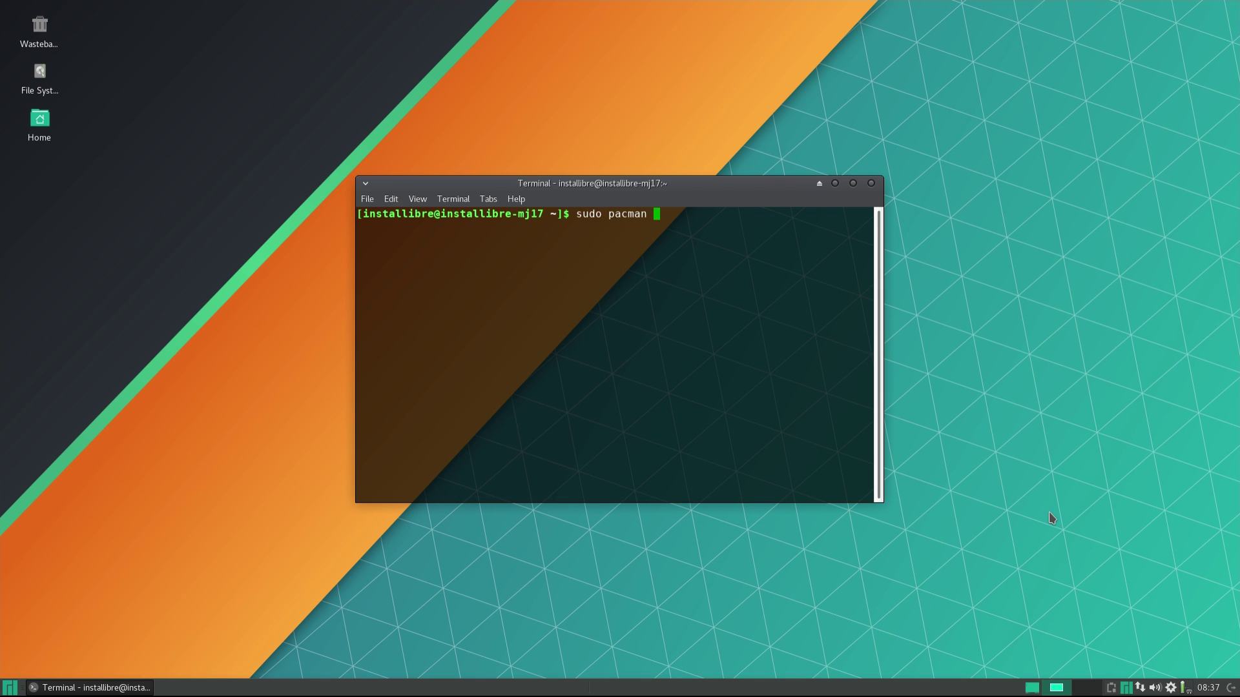
{"action": "type", "text": "-Syu"}
{"action": "key", "text": "Return"}
{"action": "key", "text": "Return"}
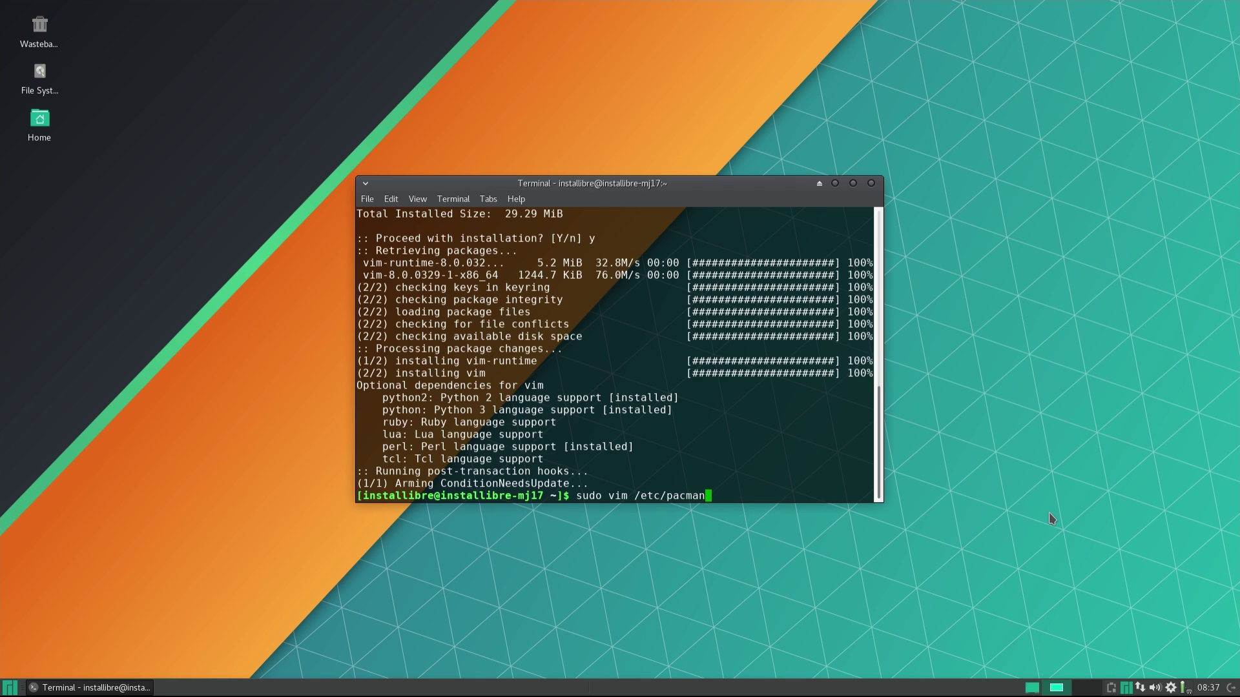
Inspect /etc/pacman.d/mirrorlist and then /etc/pacman.conf in vim.
{"action": "type", "text": ".d/mirrorlist"}
{"action": "key", "text": "Return"}
{"action": "key", "text": "Page_Down"}
{"action": "key", "text": "Page_Down"}
{"action": "key", "text": "Page_Down"}
{"action": "key", "text": "Page_Down"}
{"action": "key", "text": "Page_Down"}
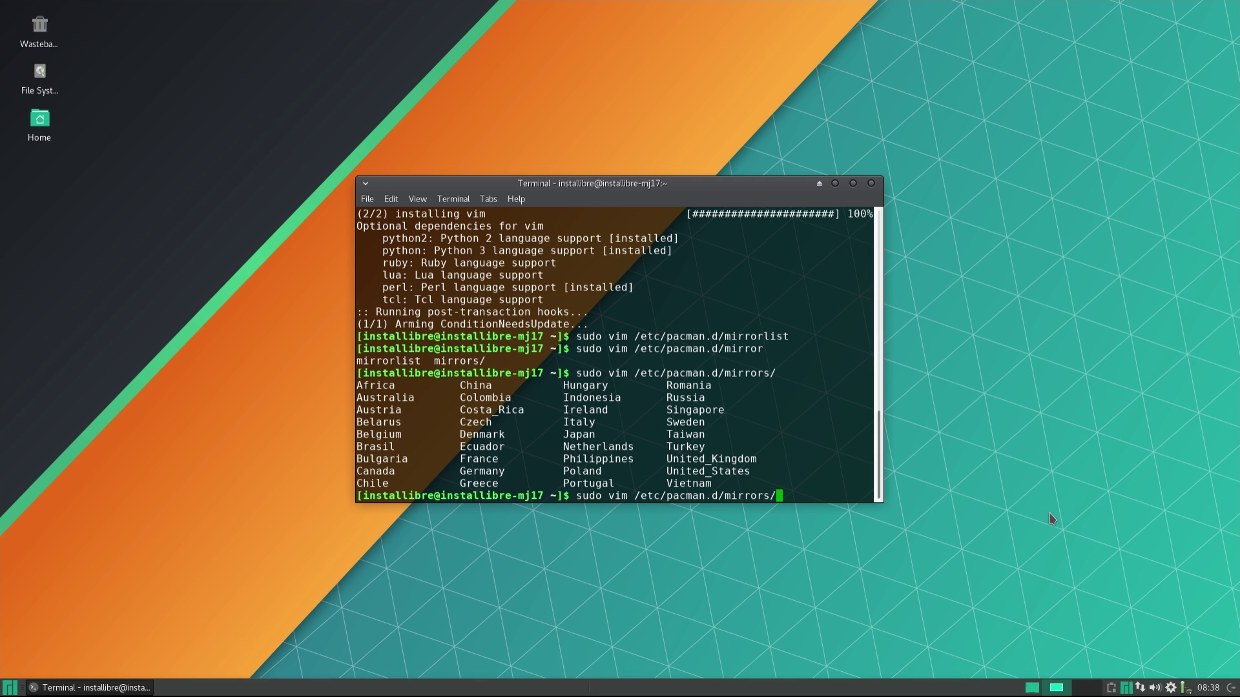
{"action": "key", "text": "BackSpace"}
{"action": "key", "text": "BackSpace"}
{"action": "key", "text": "BackSpace"}
{"action": "key", "text": "BackSpace"}
{"action": "key", "text": "BackSpace"}
{"action": "key", "text": "BackSpace"}
{"action": "key", "text": "BackSpace"}
{"action": "key", "text": "BackSpace"}
{"action": "key", "text": "BackSpace"}
{"action": "type", "text": "n.conf o"}
{"action": "key", "text": "Return"}
{"action": "key", "text": "Down"}
{"action": "key", "text": "Down"}
{"action": "key", "text": "Down"}
{"action": "key", "text": "Down"}
{"action": "key", "text": "Down"}
{"action": "key", "text": "Down"}
{"action": "key", "text": "Down"}
{"action": "key", "text": "Down"}
{"action": "key", "text": "Down"}
{"action": "key", "text": "Down"}
{"action": "key", "text": "Down"}
{"action": "key", "text": "Down"}
{"action": "key", "text": "Down"}
{"action": "key", "text": "Down"}
{"action": "key", "text": "Down"}
{"action": "key", "text": "Down"}
{"action": "key", "text": "Down"}
{"action": "key", "text": "Down"}
{"action": "key", "text": "Down"}
{"action": "key", "text": "Down"}
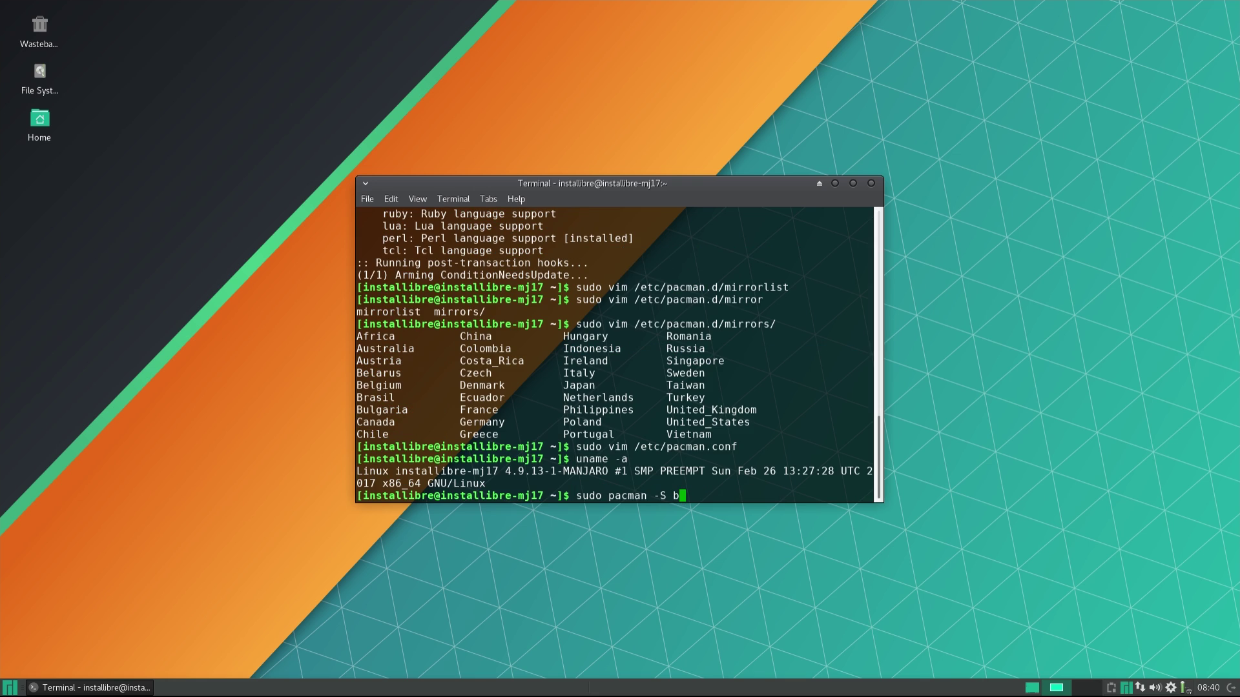
Install base-devel and yaourt, replacing gcc-multilib, then run 'yaourt -Ss libre'.
{"action": "type", "text": "ase-"}
{"action": "type", "text": "devel yaourt"}
{"action": "key", "text": "Return"}
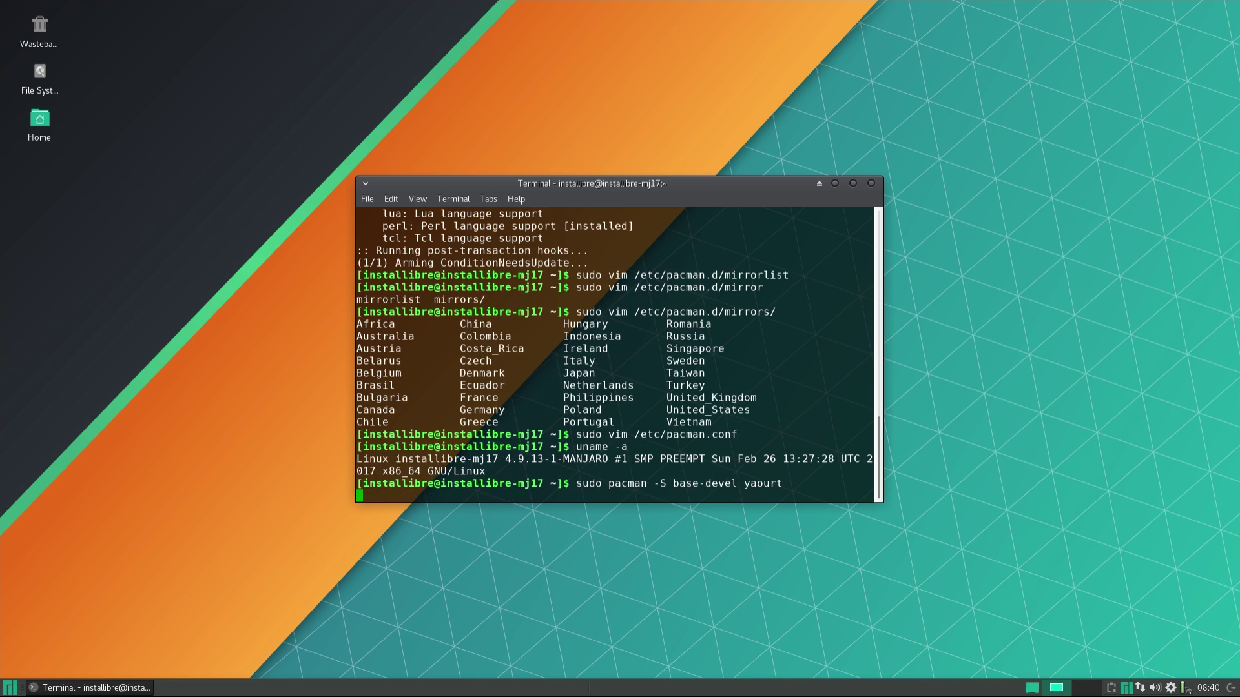
{"action": "type", "text": "y"}
{"action": "key", "text": "Return"}
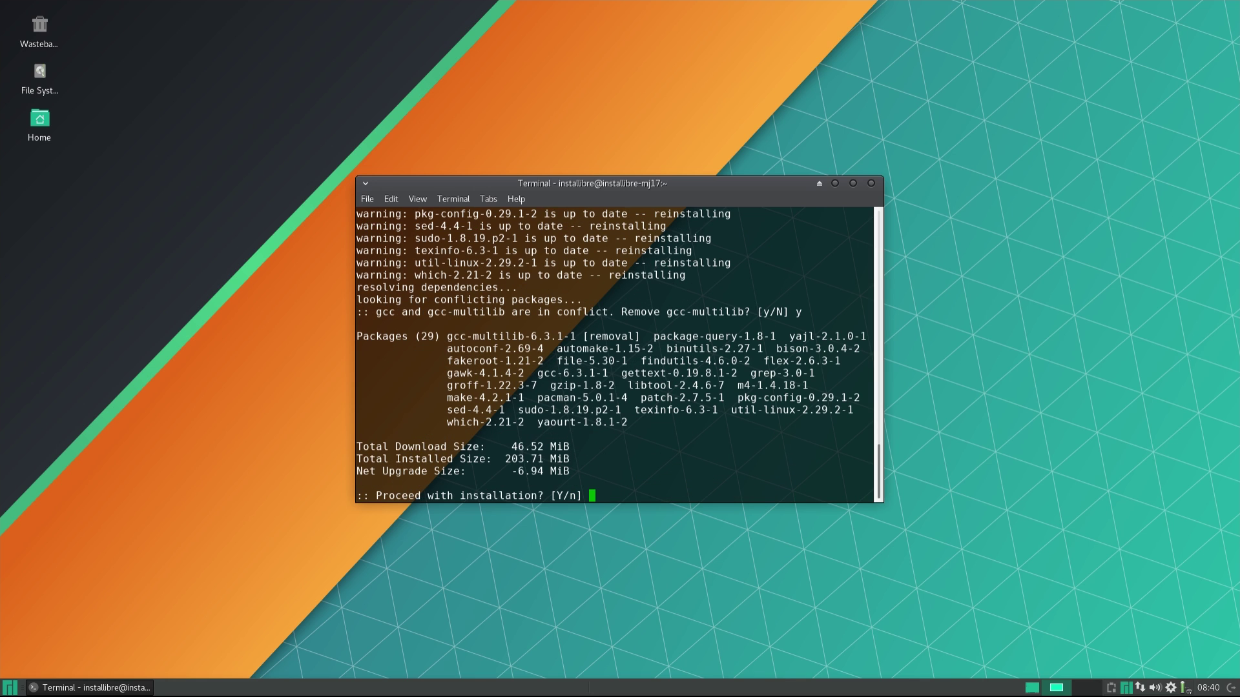
{"action": "type", "text": "y"}
{"action": "key", "text": "Return"}
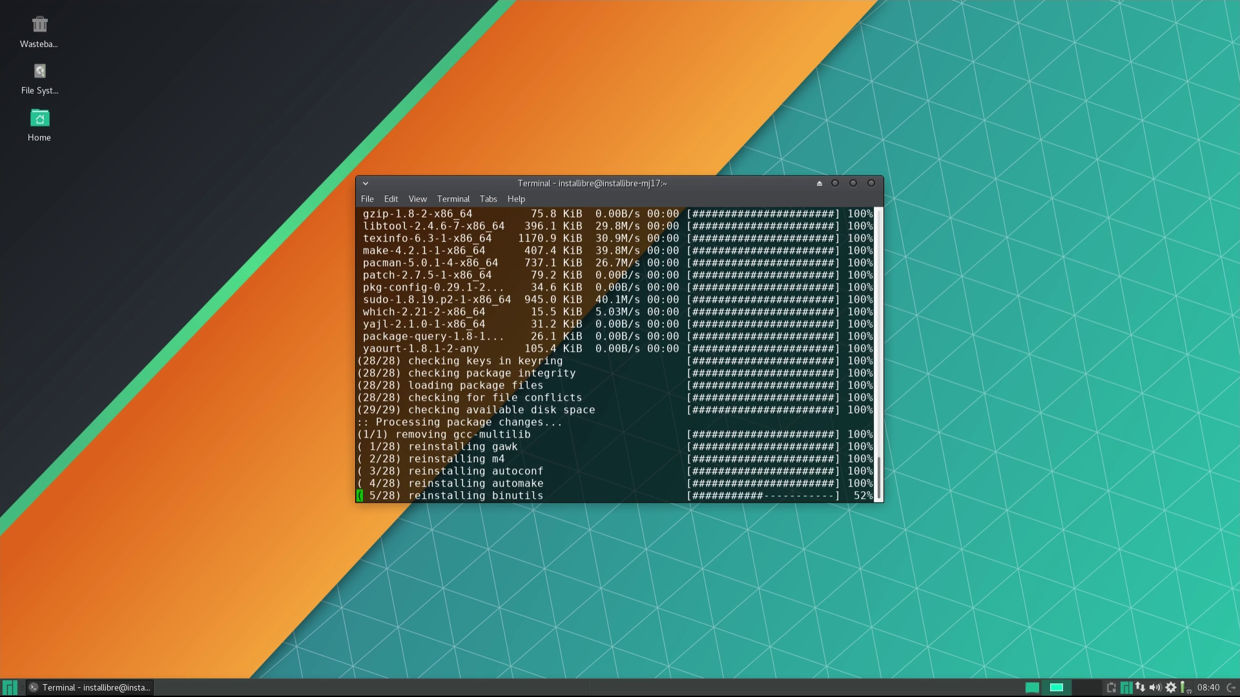
{"action": "type", "text": "yaourt "}
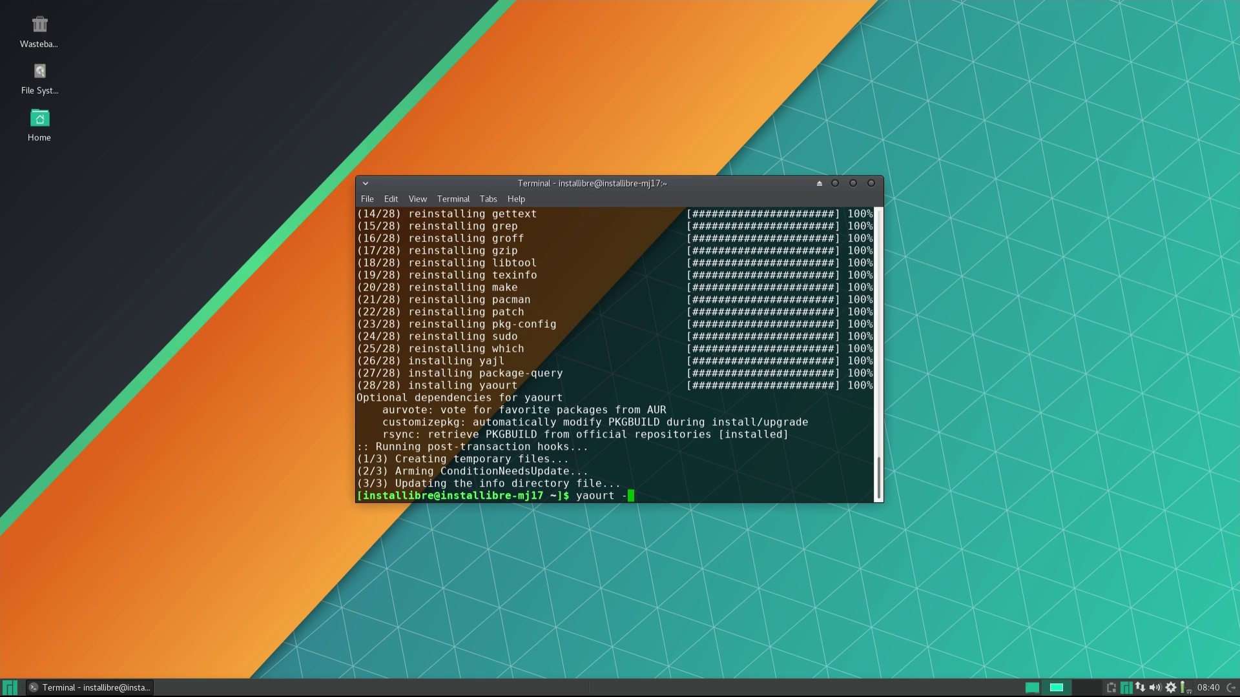
{"action": "type", "text": "-Ss libre"}
{"action": "key", "text": "Return"}
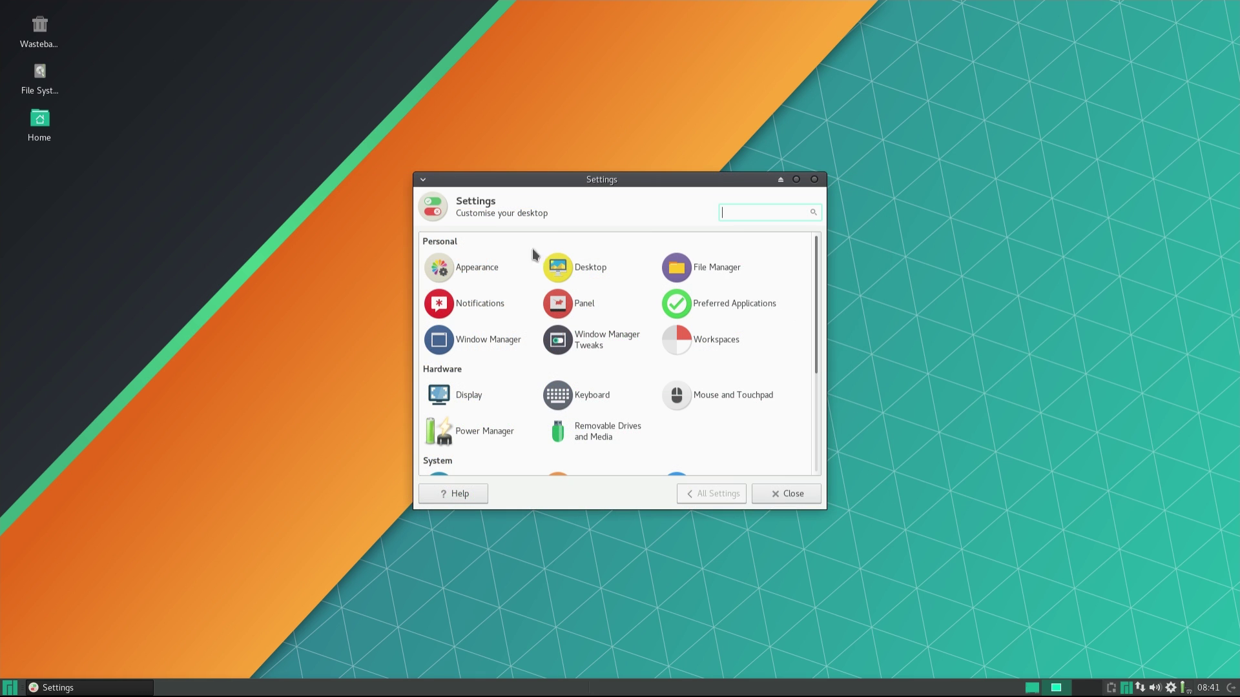
Compare the Vertex-Maia-Dark and Vertex-Maia-Square styles in Appearance.
{"action": "left_click", "coordinate": [478, 267]}
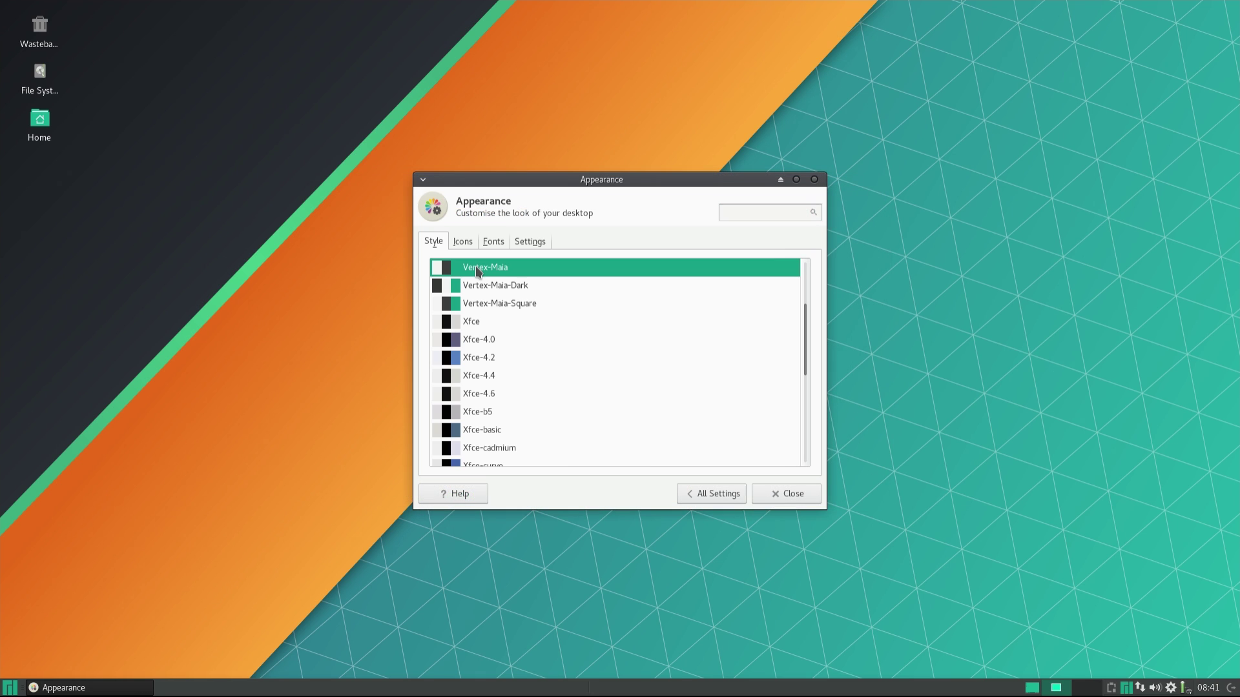
{"action": "left_click", "coordinate": [552, 289]}
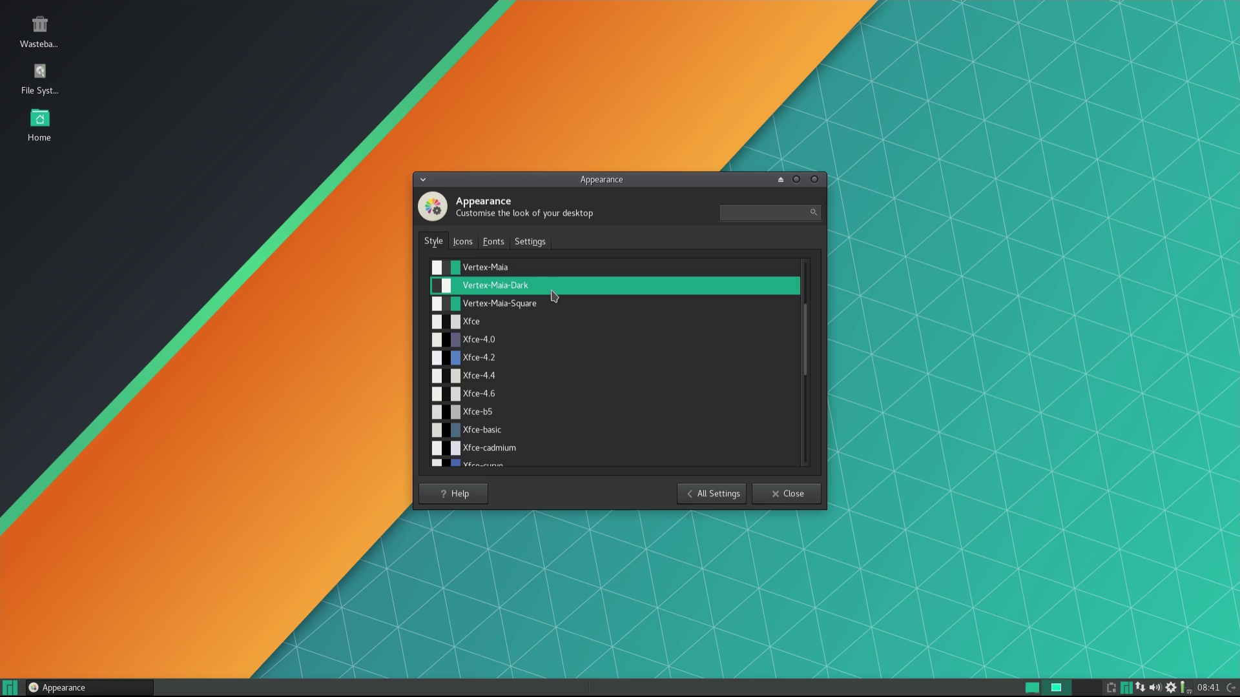
{"action": "left_click", "coordinate": [564, 308]}
{"action": "left_click", "coordinate": [559, 286]}
{"action": "scroll", "coordinate": [559, 304], "scroll_direction": "up", "scroll_amount": 2}
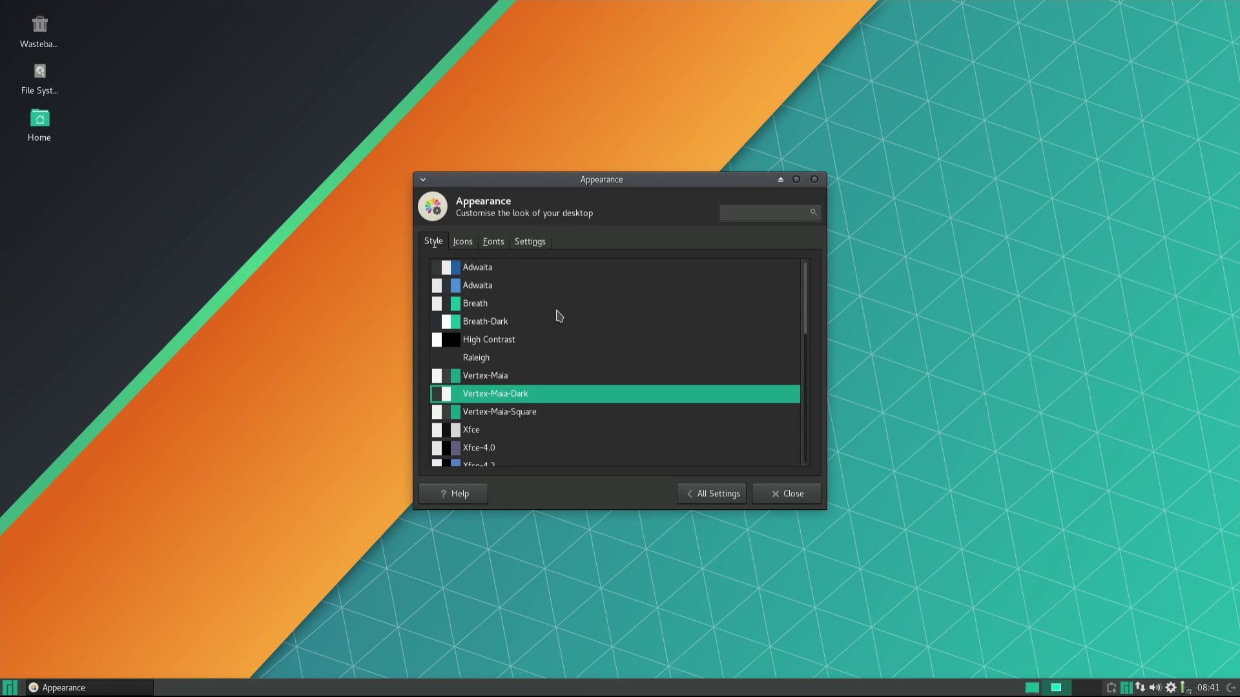
Try Breath and Breath-Dark, keep Vertex-Maia-Dark, and bring up the Desktop settings.
{"action": "left_click", "coordinate": [495, 308]}
{"action": "left_click", "coordinate": [501, 315]}
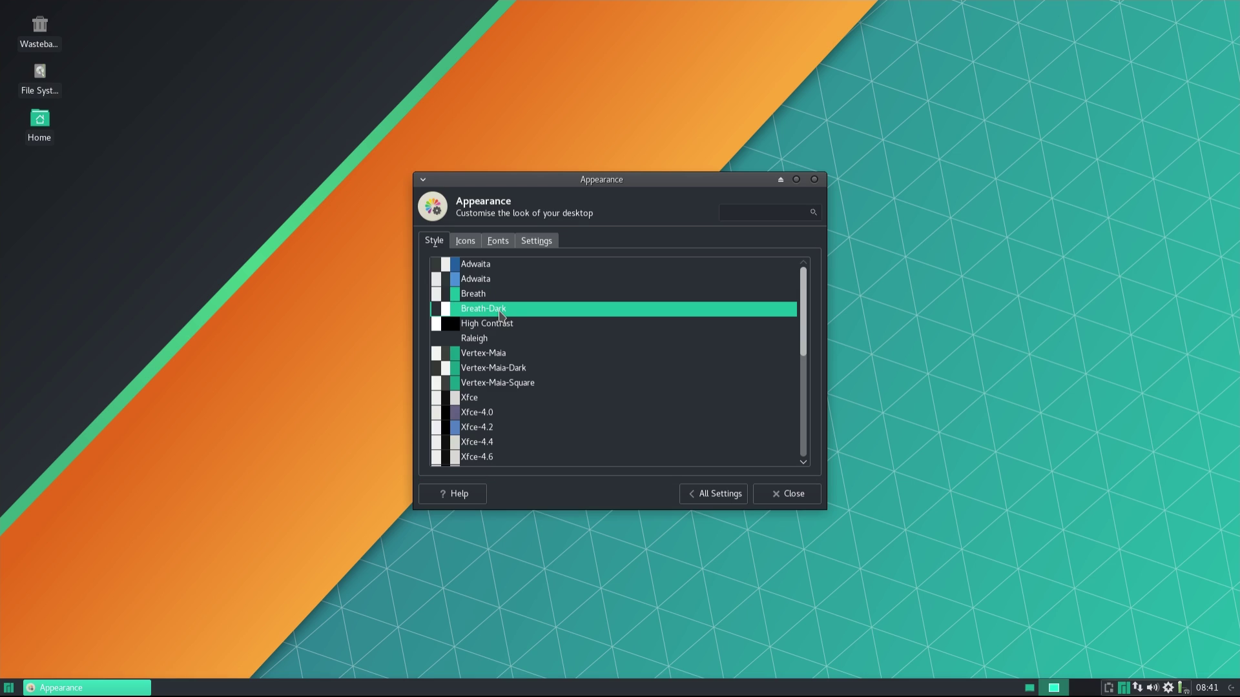
{"action": "left_click", "coordinate": [518, 370]}
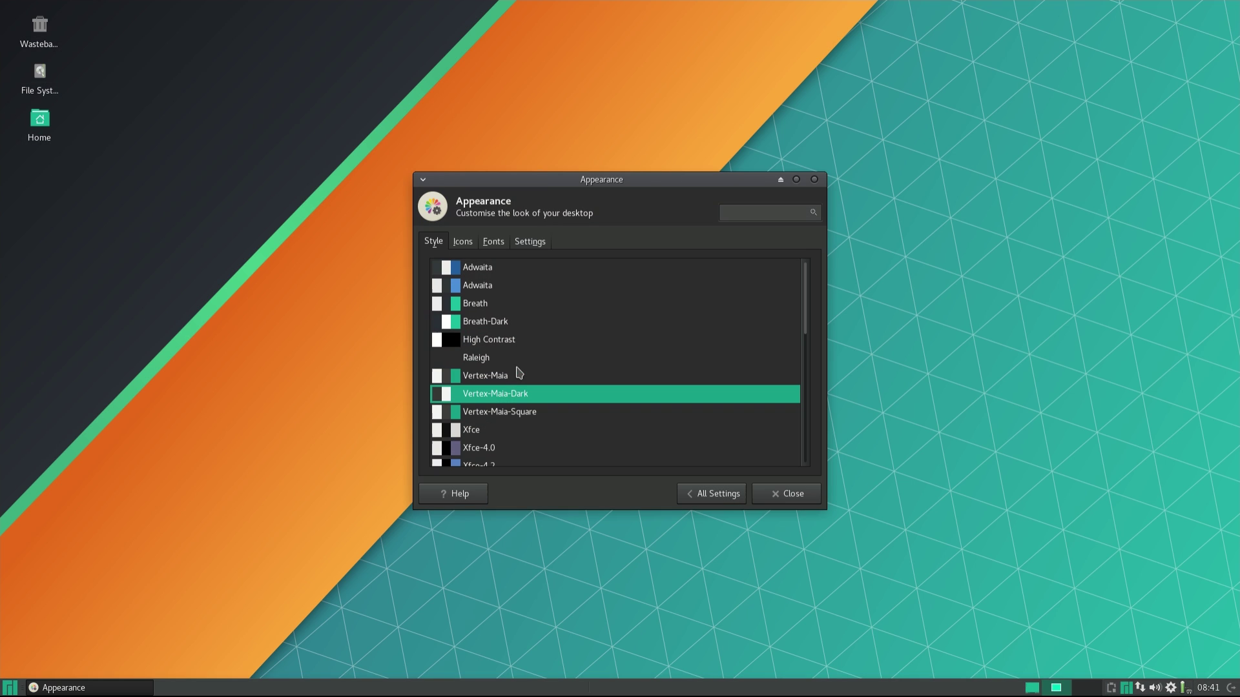
{"action": "scroll", "coordinate": [530, 375], "scroll_direction": "down", "scroll_amount": 10}
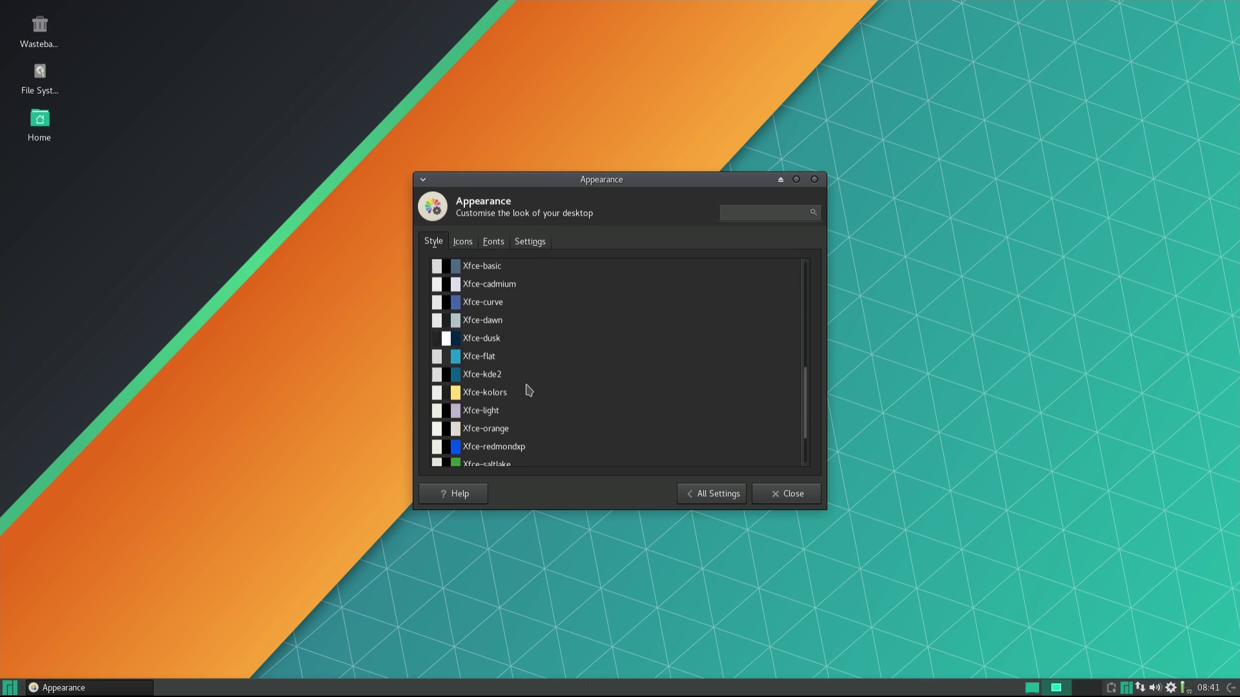
{"action": "scroll", "coordinate": [528, 390], "scroll_direction": "up", "scroll_amount": 8}
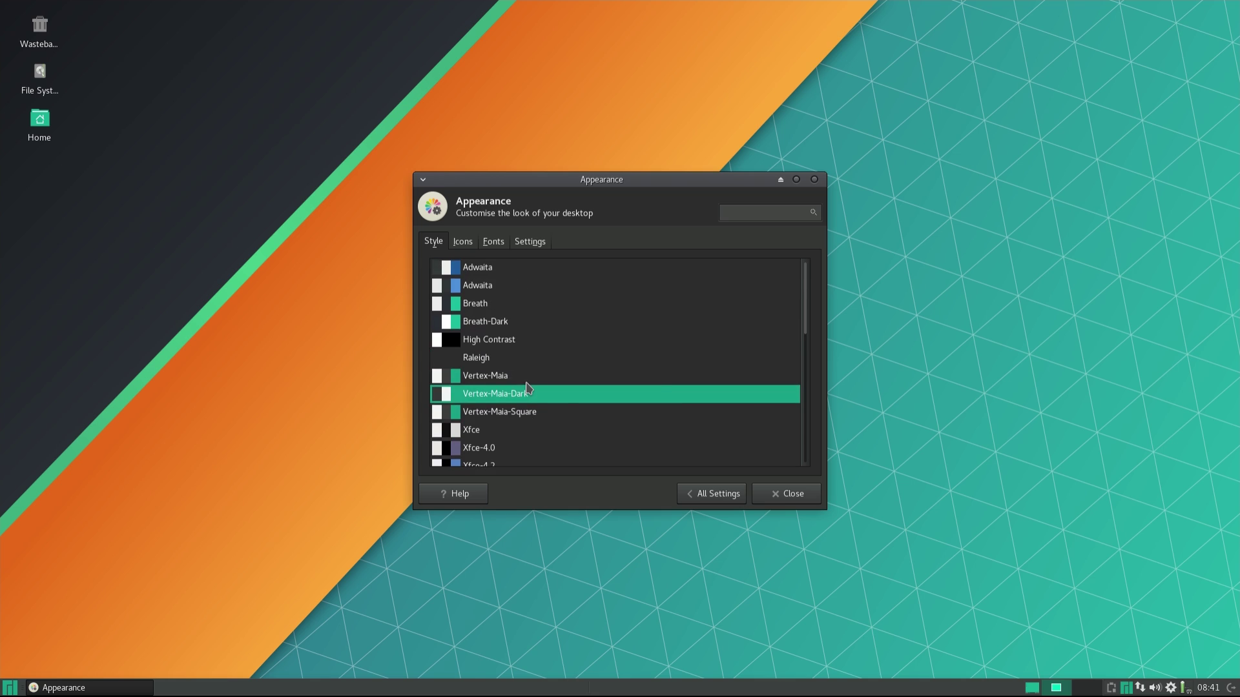
{"action": "key", "text": "alt+a"}
{"action": "left_click", "coordinate": [595, 268]}
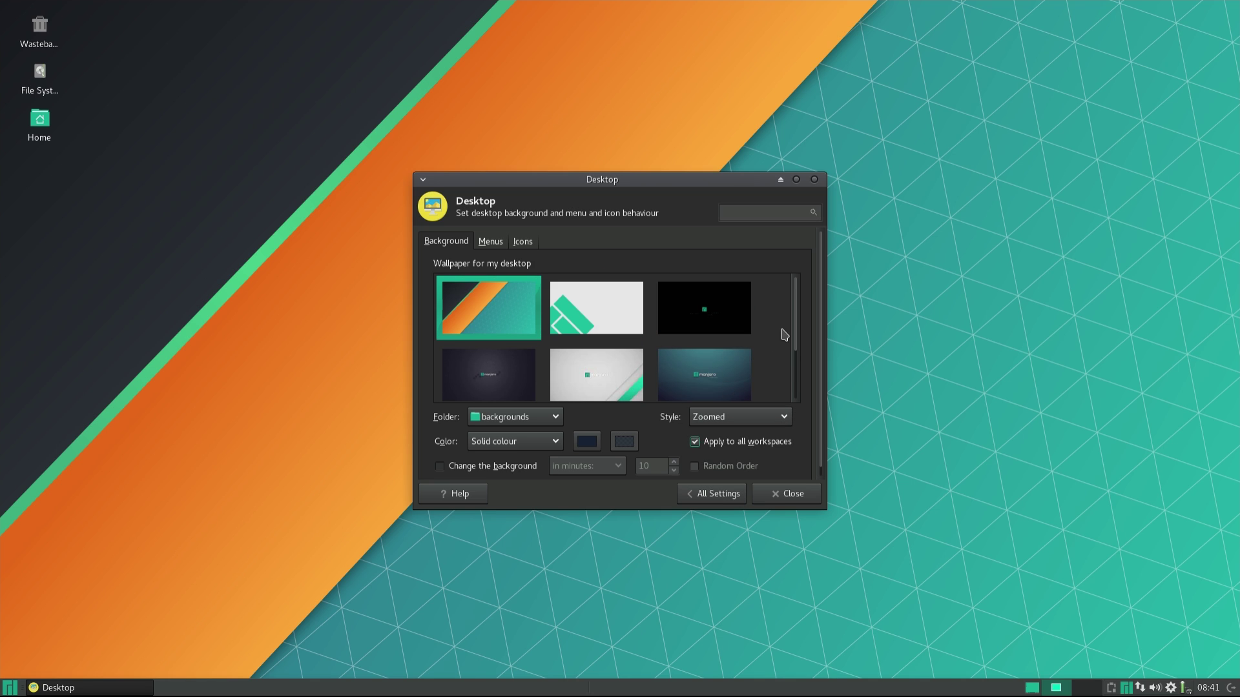
Try the green-and-white and black wallpapers, then move the Desktop settings window aside.
{"action": "left_click", "coordinate": [568, 312]}
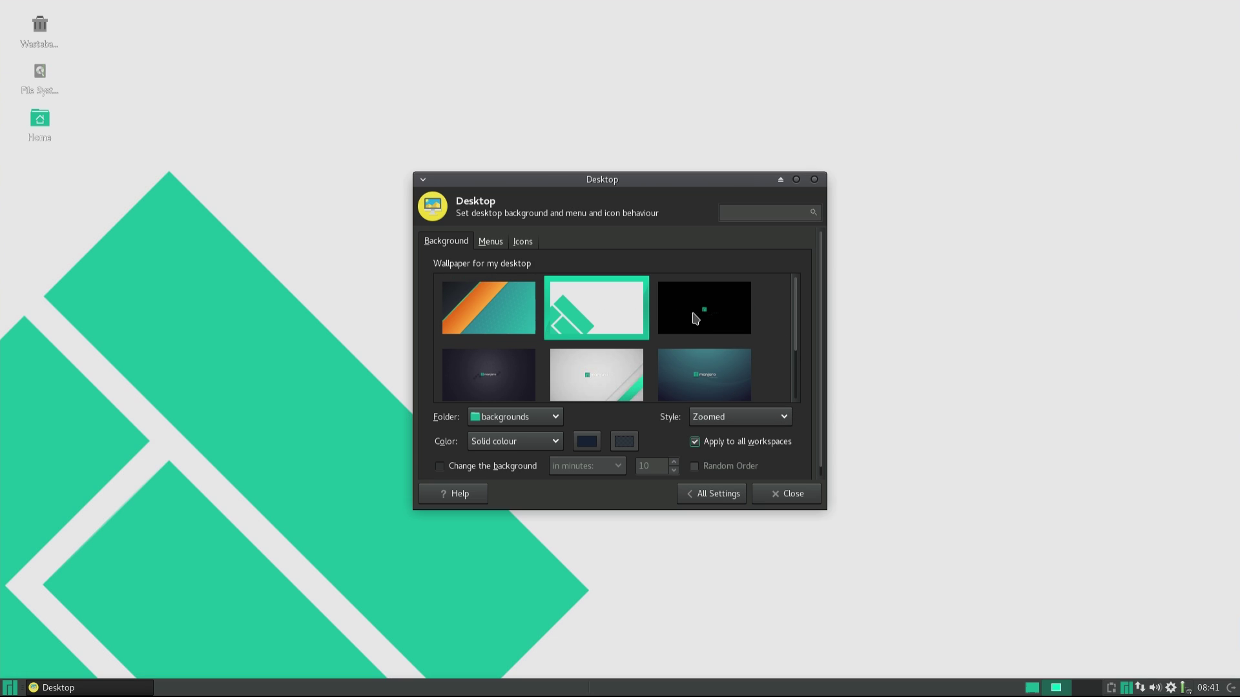
{"action": "left_click", "coordinate": [696, 317]}
{"action": "left_click_drag", "start_coordinate": [662, 186], "coordinate": [1024, 33]}
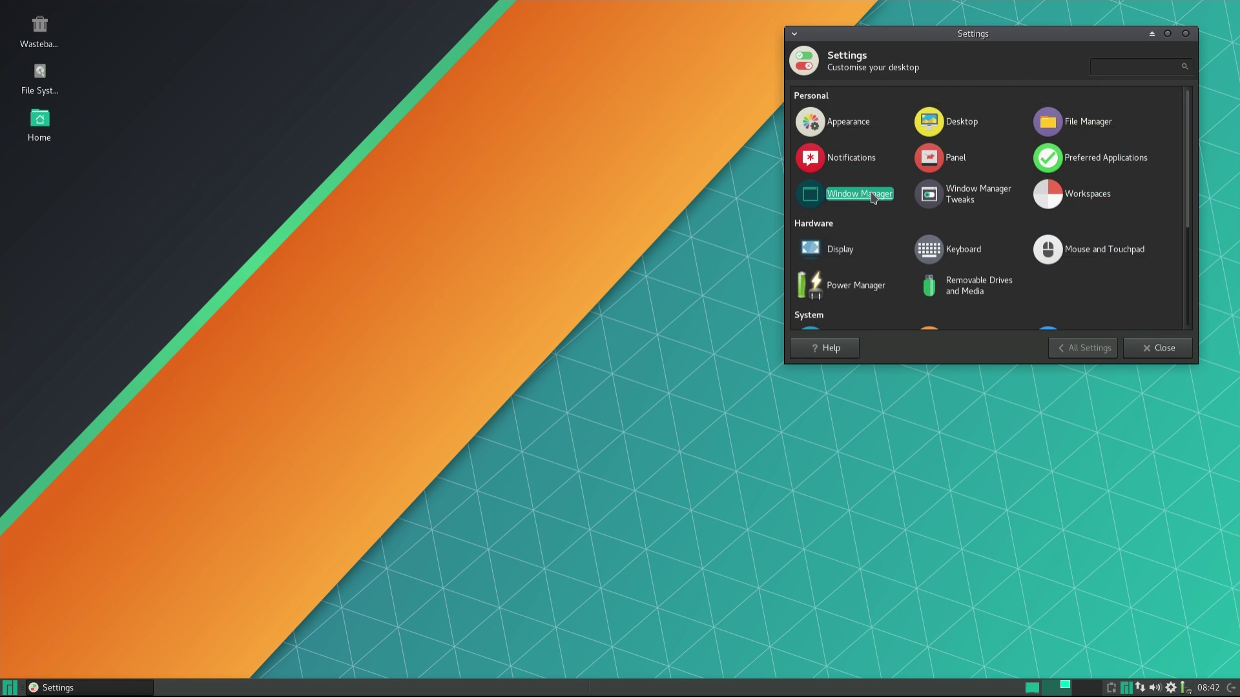
Set the window decorations to Vertex-Maia-Square after trying Vertex-Maia-Dark.
{"action": "left_click", "coordinate": [878, 197]}
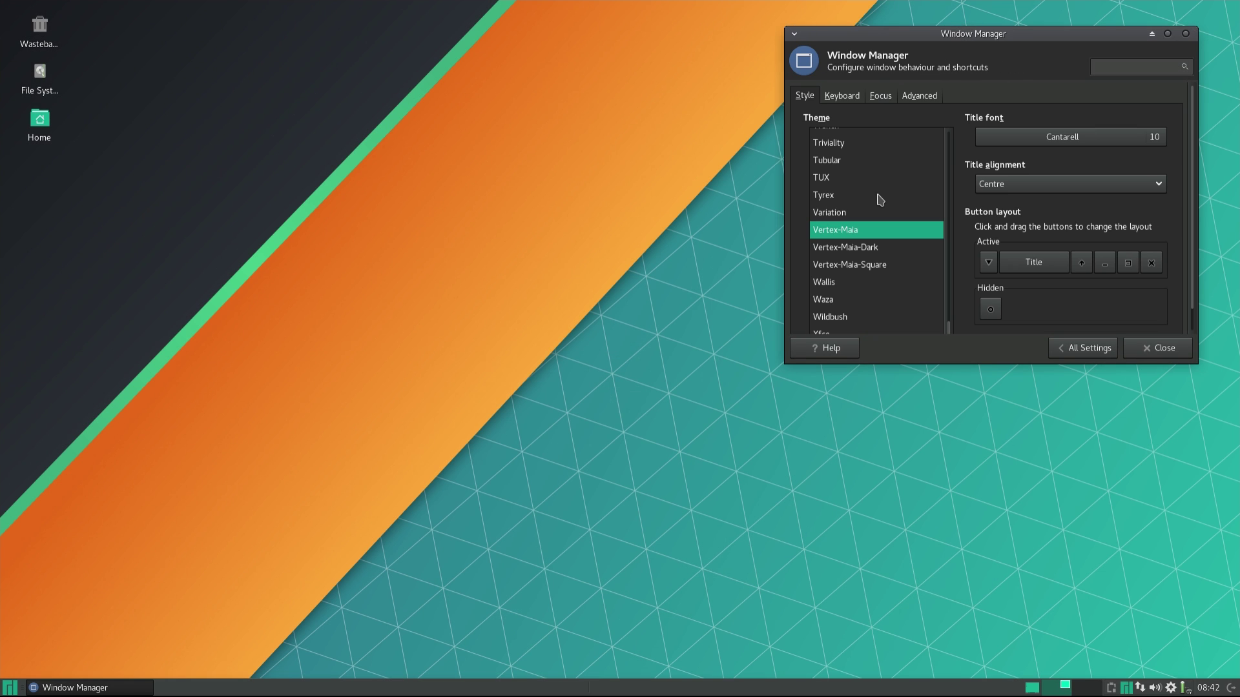
{"action": "left_click", "coordinate": [883, 252]}
{"action": "left_click", "coordinate": [881, 266]}
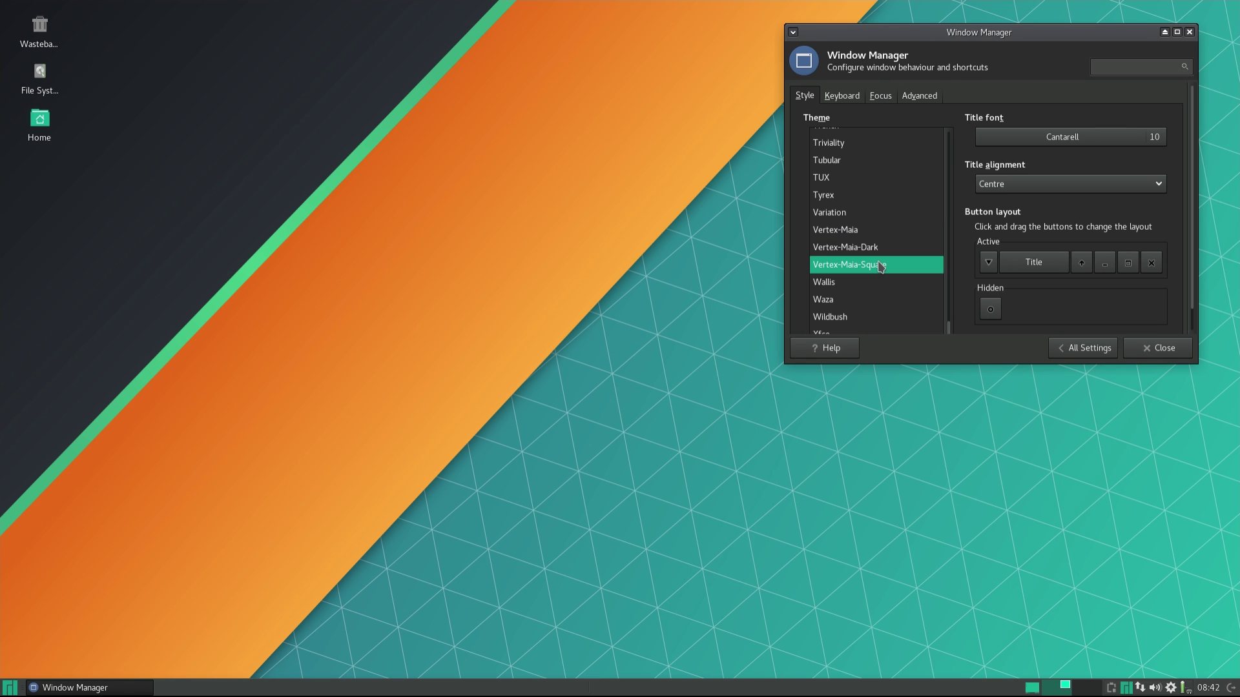
{"action": "scroll", "coordinate": [847, 213], "scroll_direction": "up", "scroll_amount": 5}
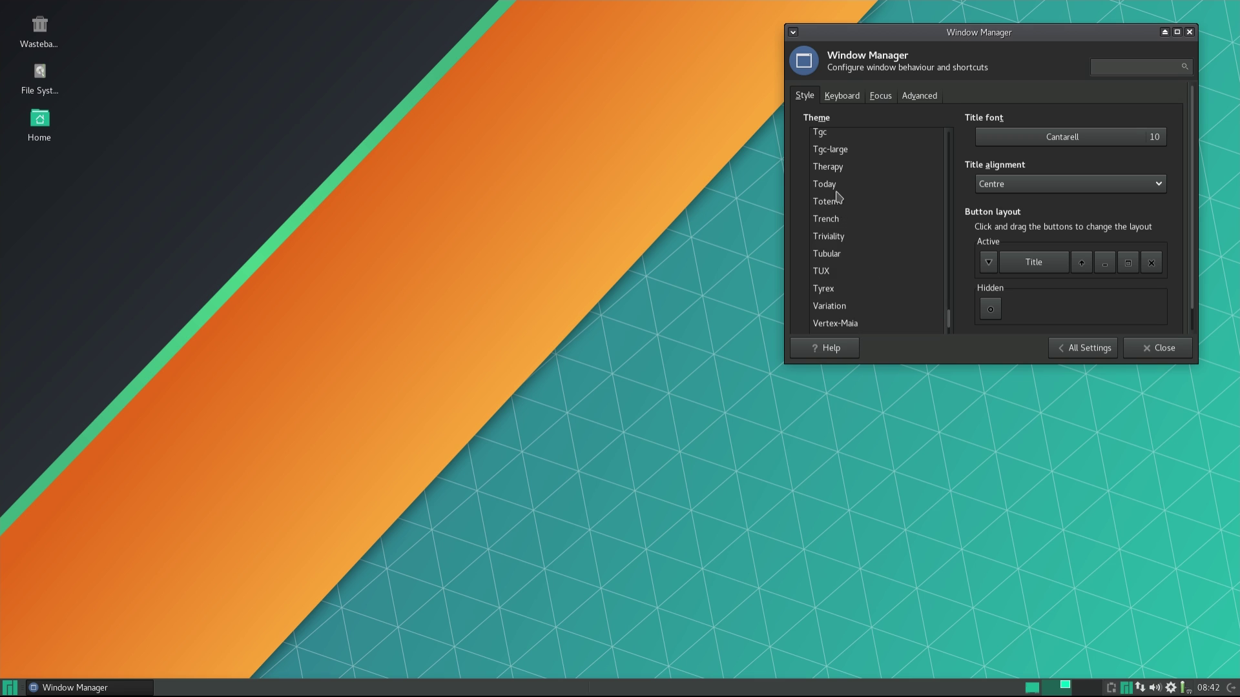
{"action": "scroll", "coordinate": [842, 198], "scroll_direction": "up", "scroll_amount": 3}
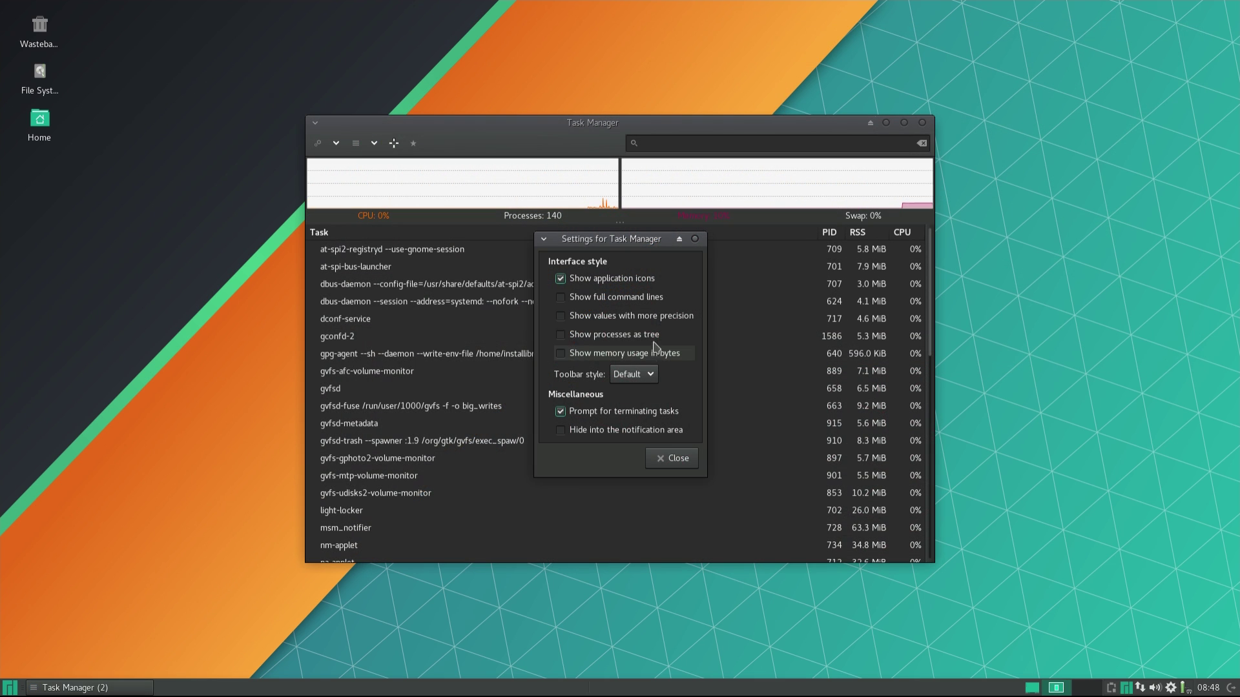
Show Task Manager memory in bytes, leaving the toolbar style at Default.
{"action": "left_click", "coordinate": [659, 356]}
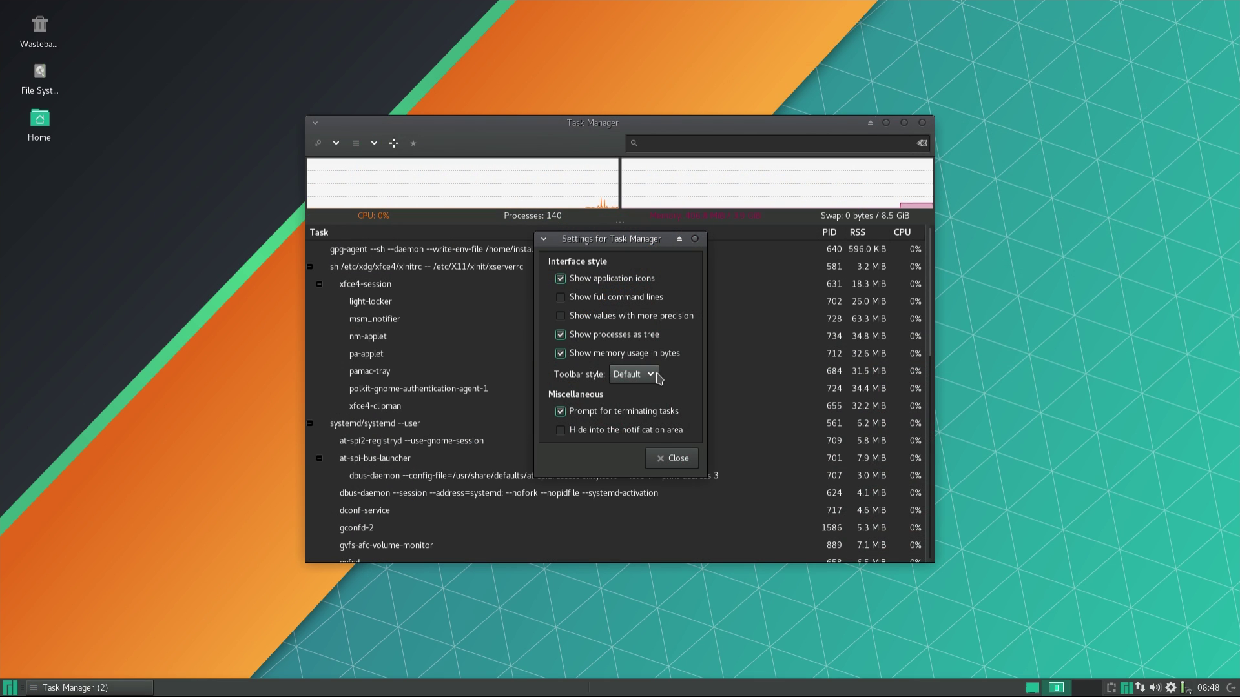
{"action": "left_click", "coordinate": [653, 375]}
{"action": "left_click", "coordinate": [654, 391]}
{"action": "left_click", "coordinate": [648, 375]}
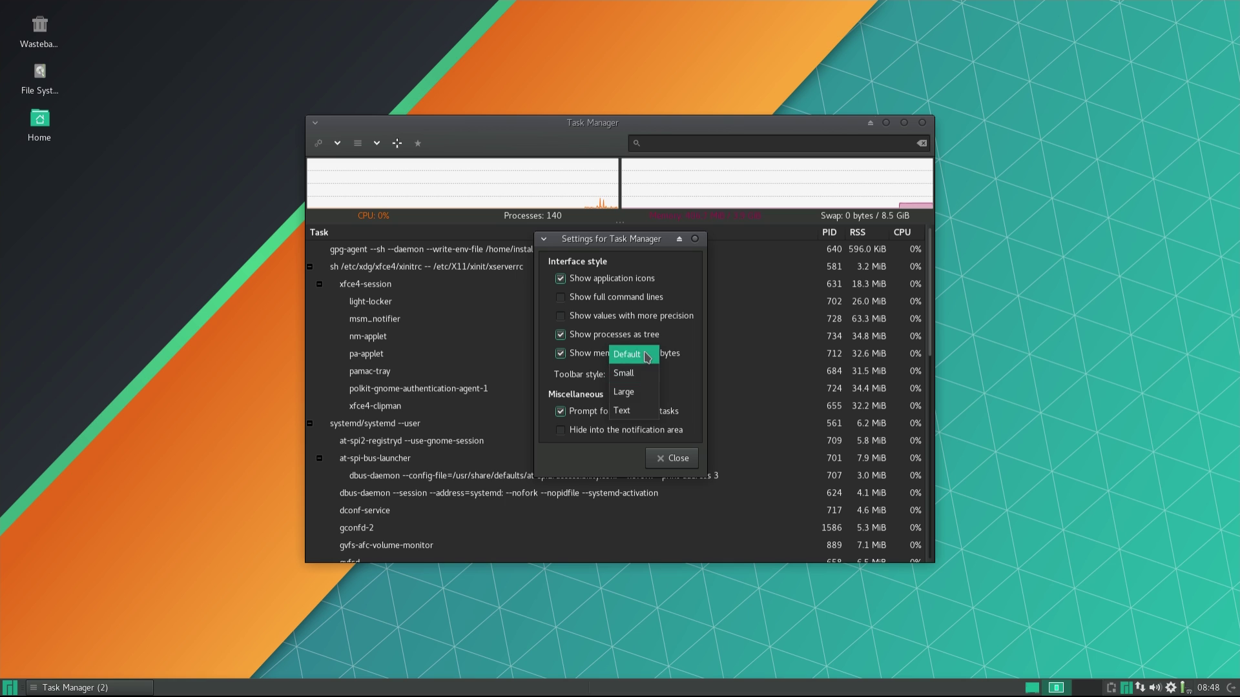
{"action": "left_click", "coordinate": [648, 356]}
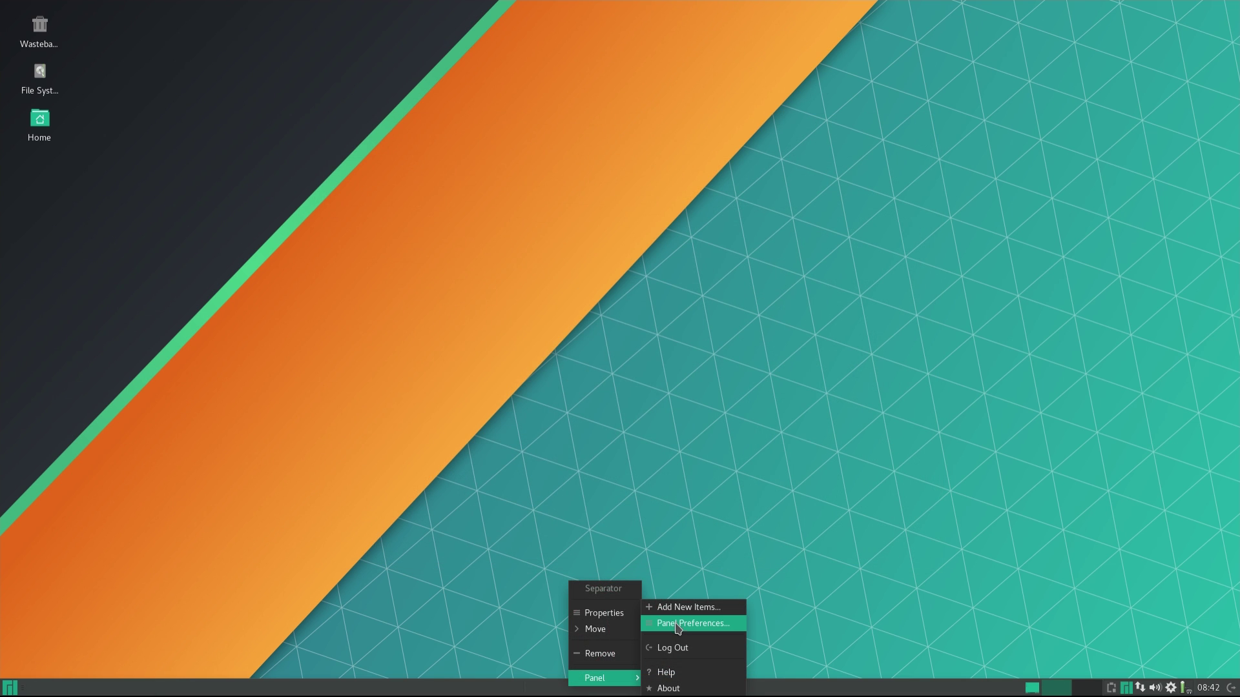
Check the panel's Appearance and Items tabs, then scroll the Add New Items plug-in list.
{"action": "left_click", "coordinate": [677, 624]}
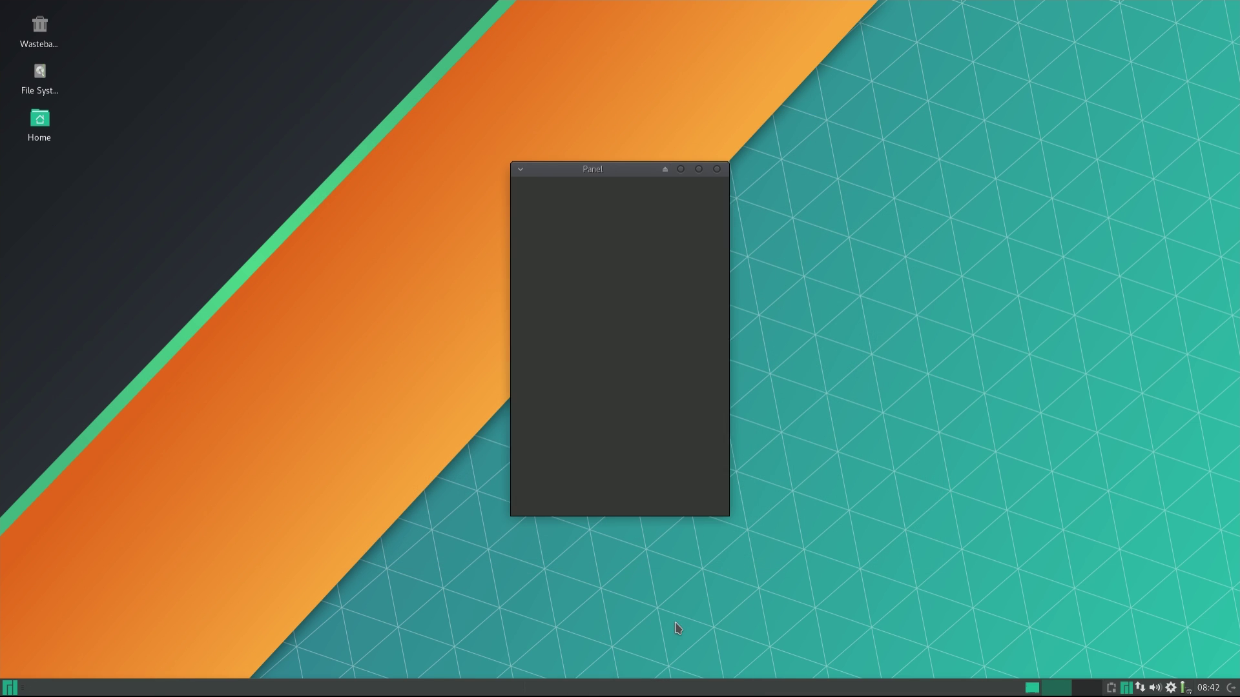
{"action": "left_click", "coordinate": [593, 270]}
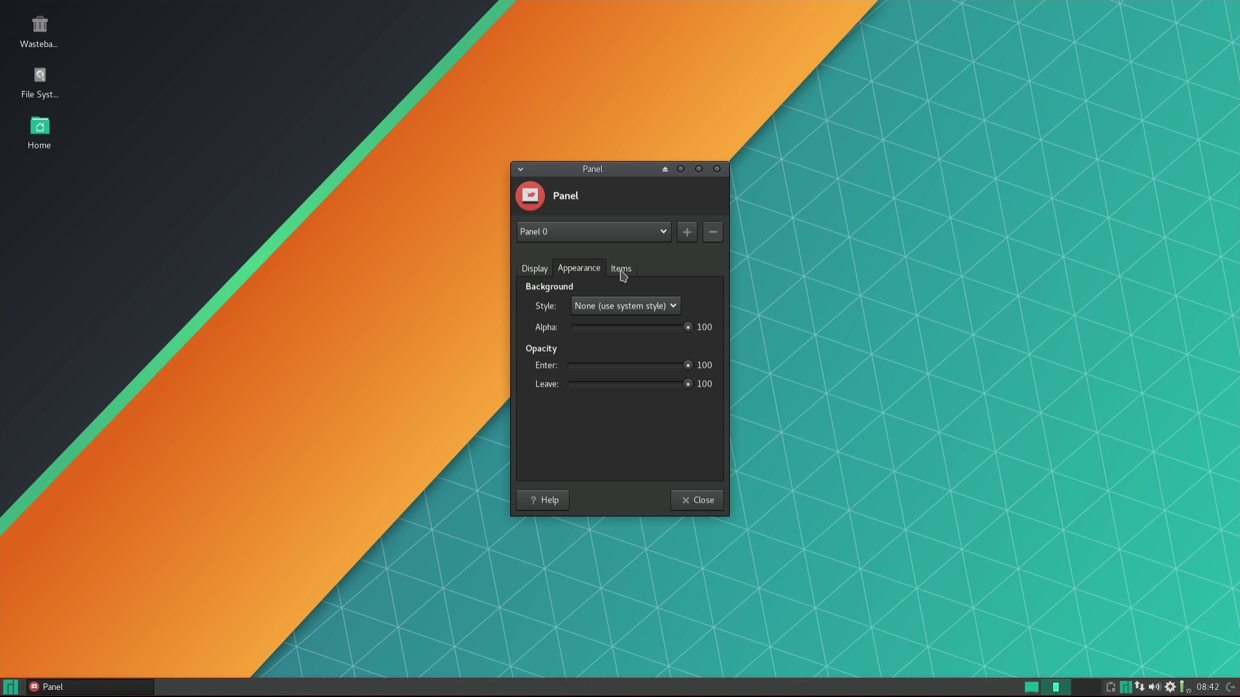
{"action": "left_click", "coordinate": [621, 269]}
{"action": "left_click", "coordinate": [711, 343]}
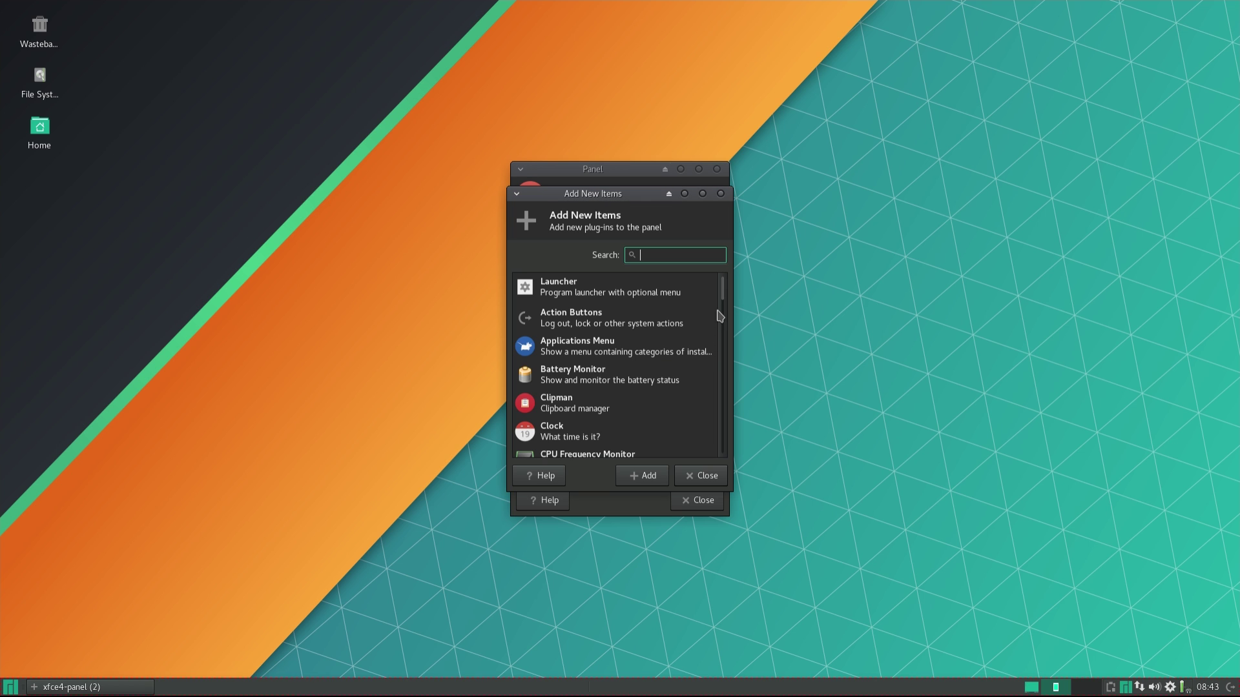
{"action": "scroll", "coordinate": [721, 319], "scroll_direction": "down", "scroll_amount": 5}
{"action": "left_click_drag", "start_coordinate": [721, 398], "coordinate": [720, 469]}
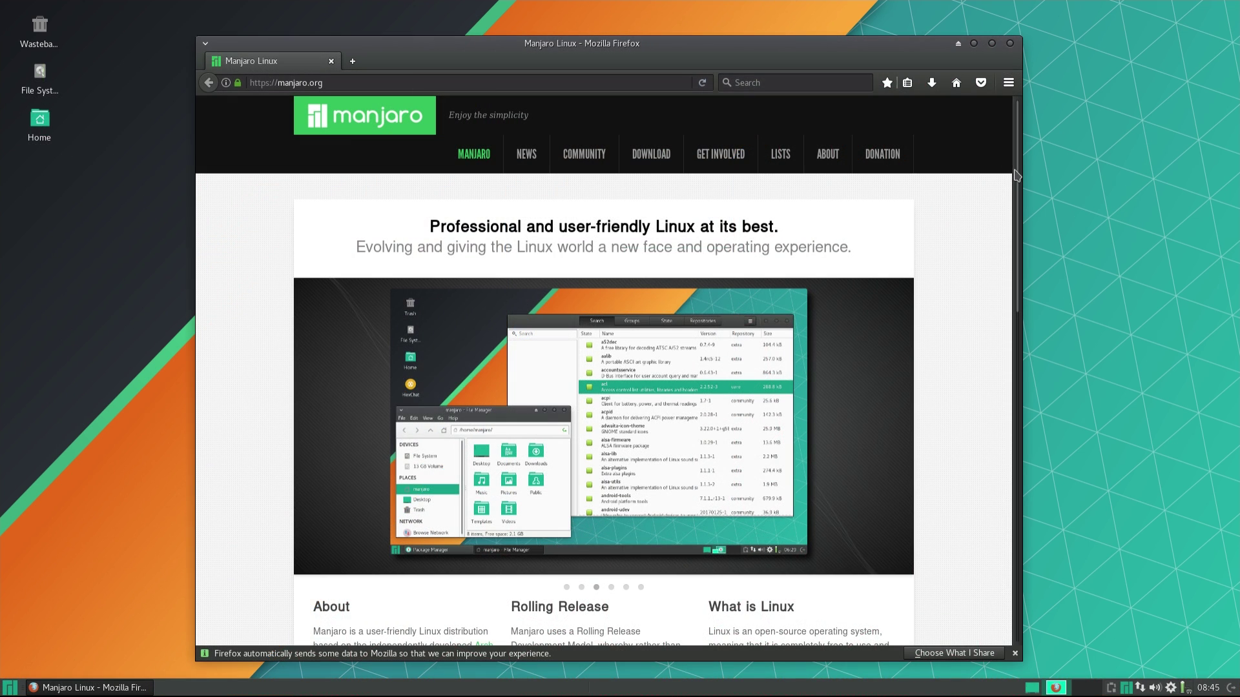
Scroll the manjaro.org homepage past About and Rolling Release to the news posts.
{"action": "scroll", "coordinate": [1011, 220], "scroll_direction": "down", "scroll_amount": 3}
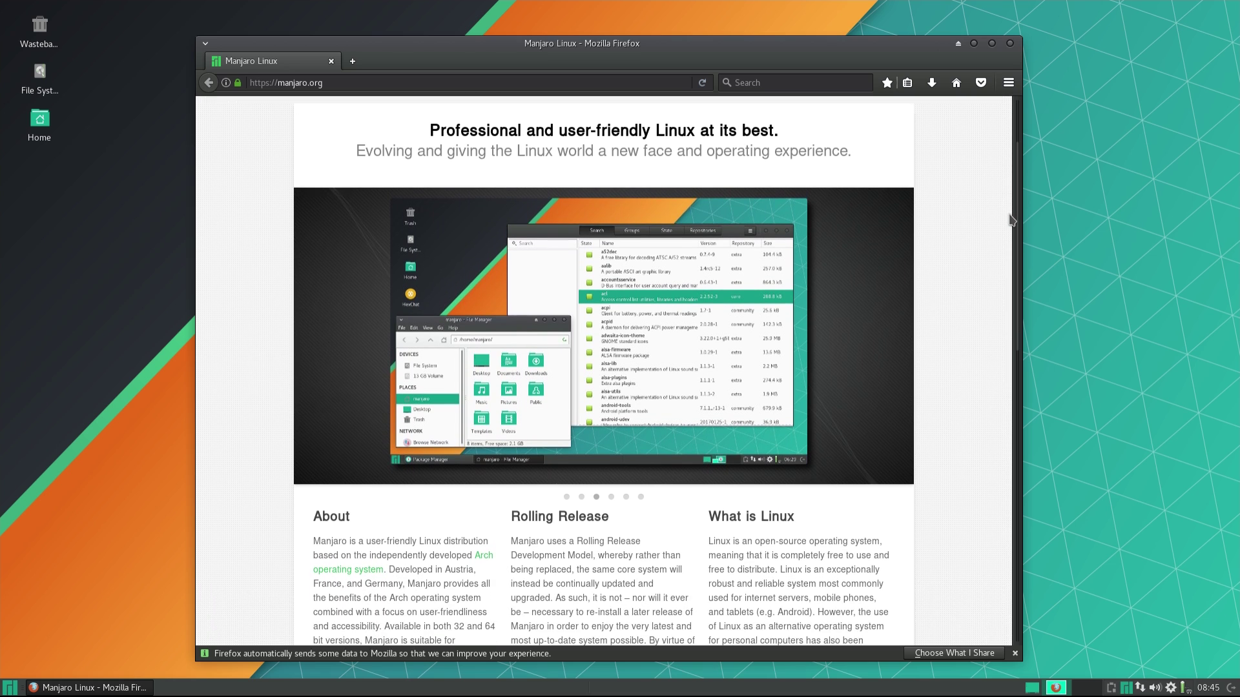
{"action": "left_click_drag", "start_coordinate": [1011, 219], "coordinate": [1022, 294]}
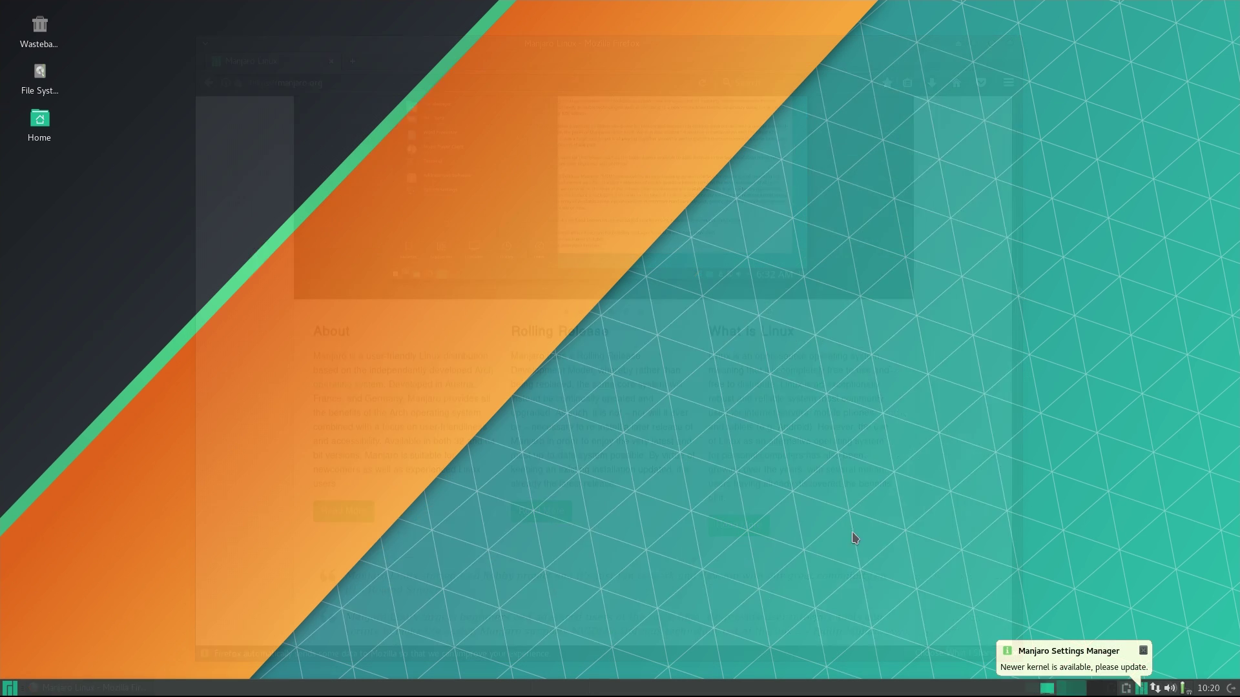
Install the Linux 4.10.1-1 kernel from the Kernels page, authorizing with the admin password.
{"action": "left_click", "coordinate": [1142, 690]}
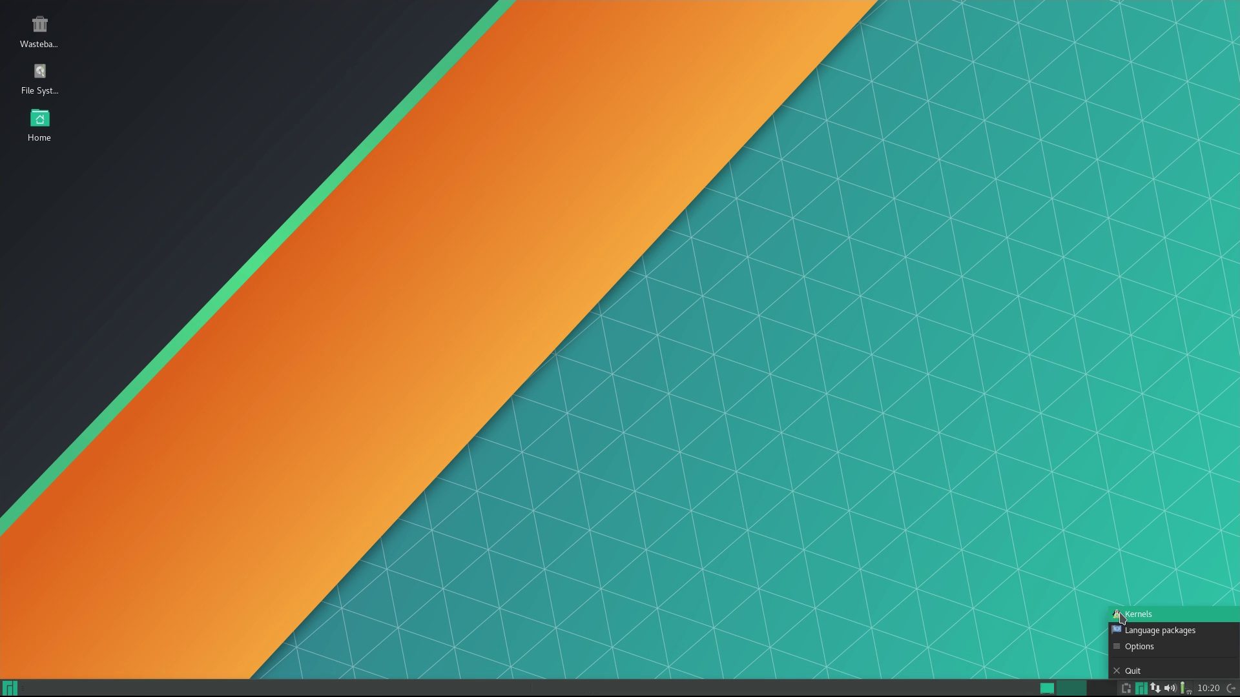
{"action": "left_click", "coordinate": [1124, 613]}
{"action": "mouse_move", "coordinate": [804, 304]}
{"action": "left_mouse_down"}
{"action": "mouse_move", "coordinate": [802, 424]}
{"action": "mouse_move", "coordinate": [803, 292]}
{"action": "left_mouse_up"}
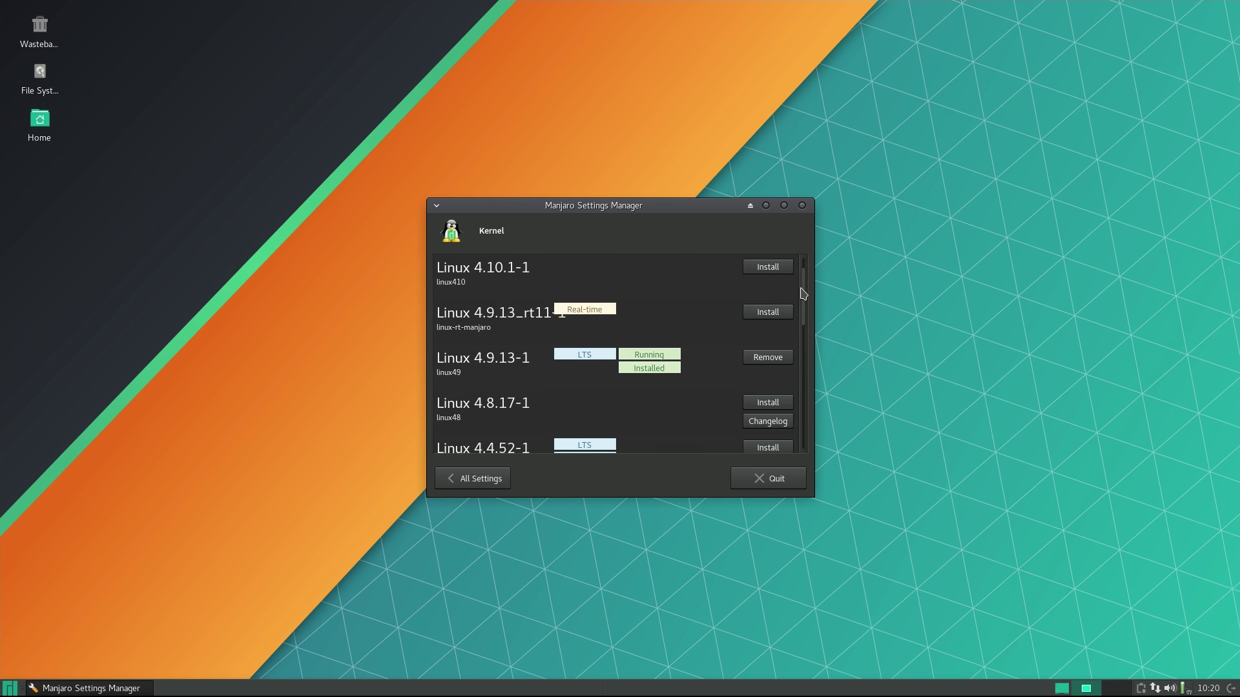
{"action": "left_click", "coordinate": [781, 270]}
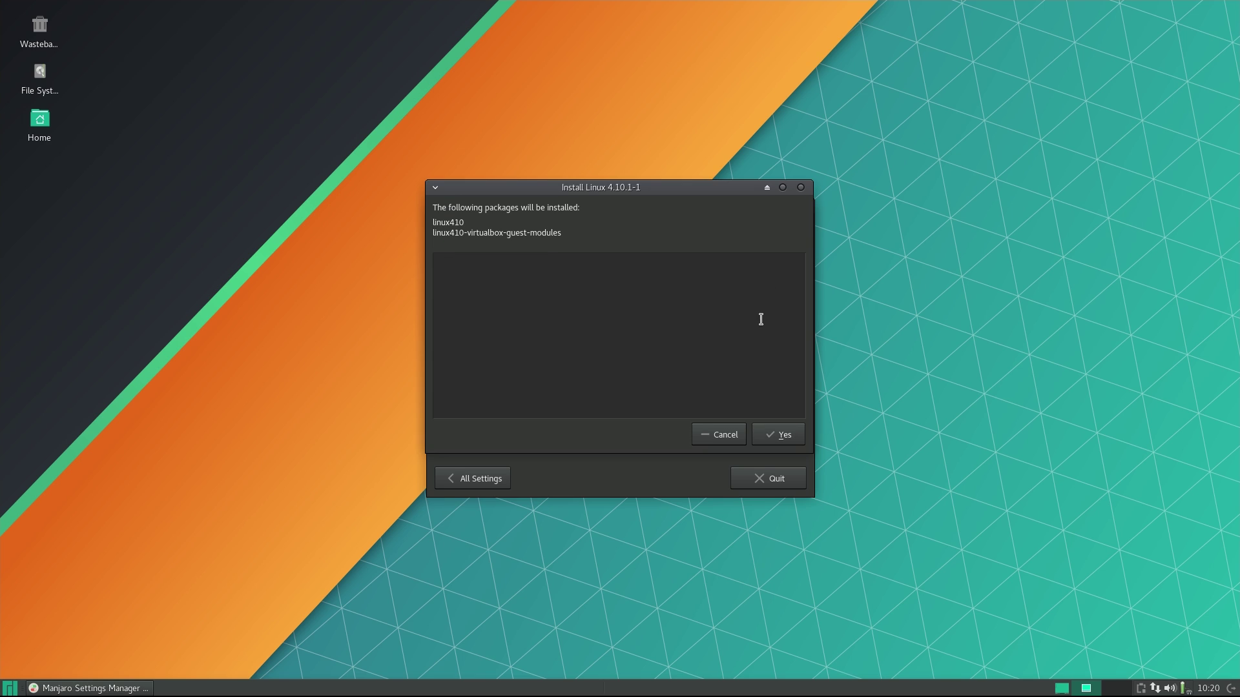
{"action": "left_click", "coordinate": [781, 435]}
{"action": "type", "text": "••••••••••"}
{"action": "key", "text": "Return"}
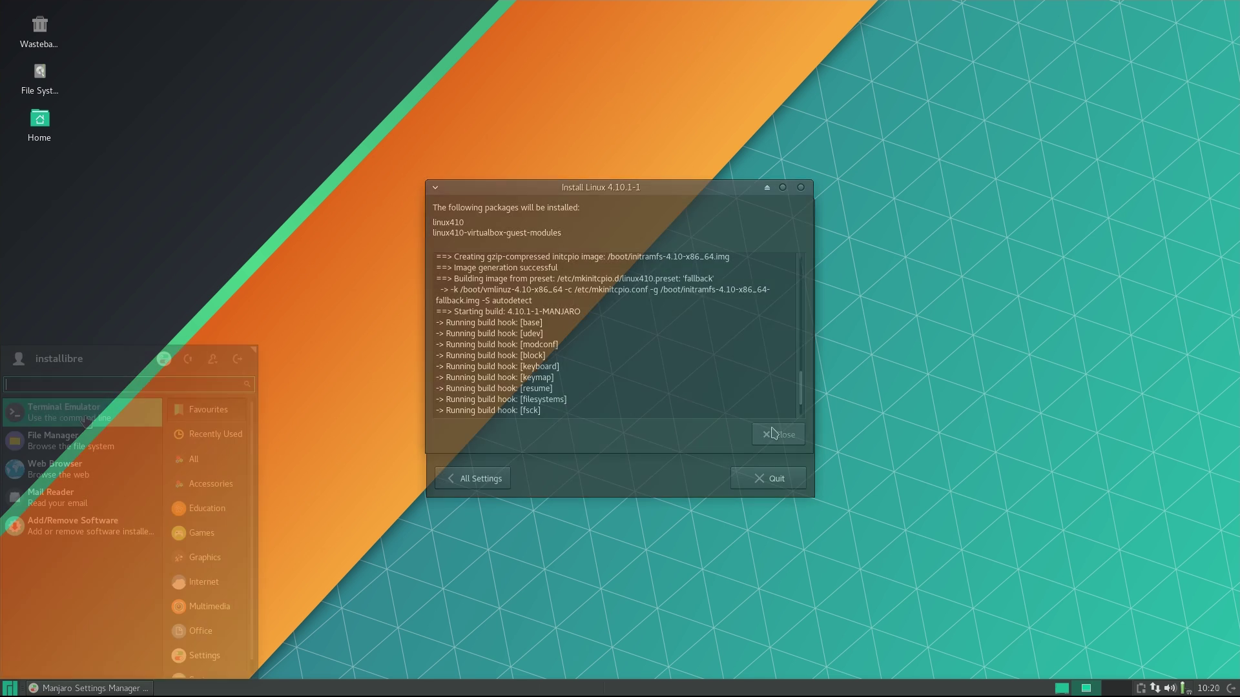
In a terminal, run uname -a to check the running kernel is 4.10.1-1-MANJARO.
{"action": "left_click", "coordinate": [84, 415]}
{"action": "type", "text": "uname -a"}
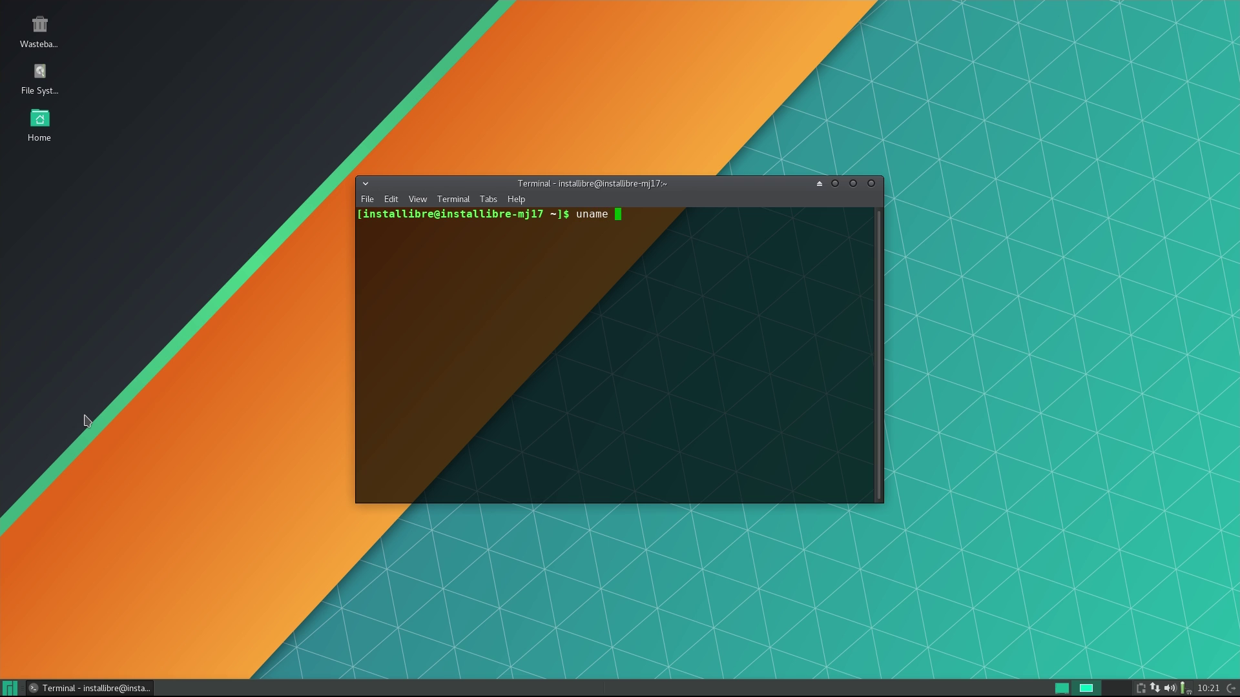
{"action": "key", "text": "Return"}
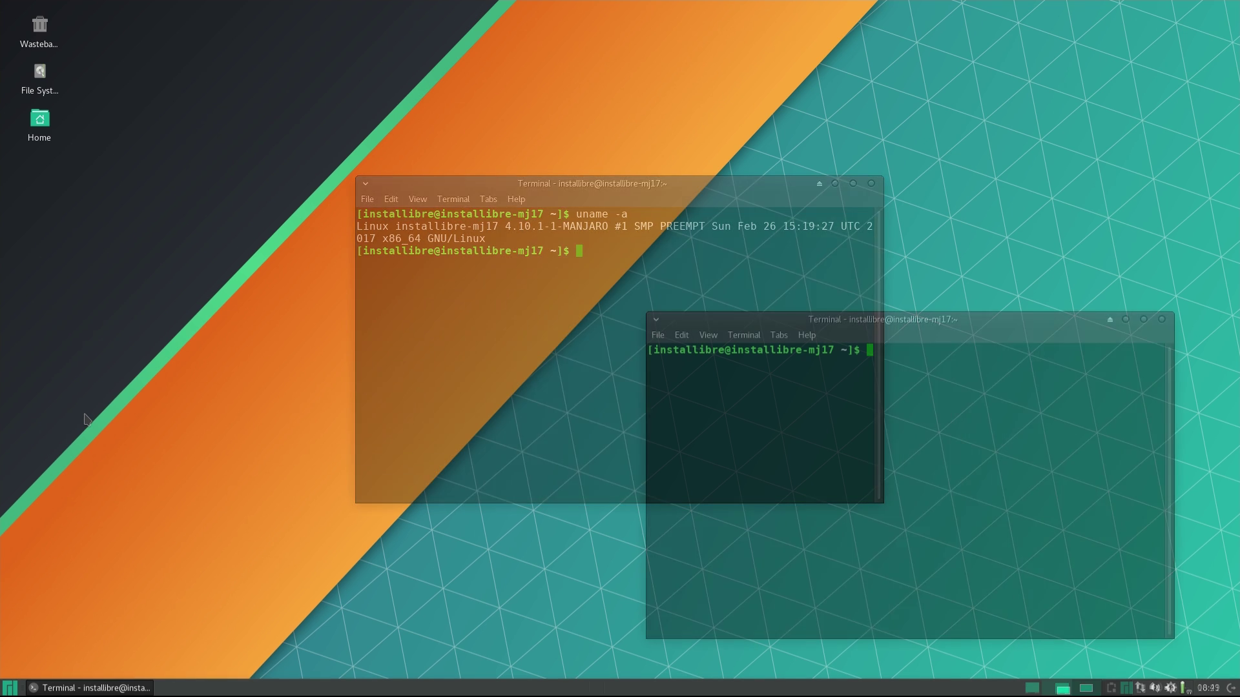
Run cowsay "Subscribe to ./installibre channel!".
{"action": "type", "text": "cowsay \""}
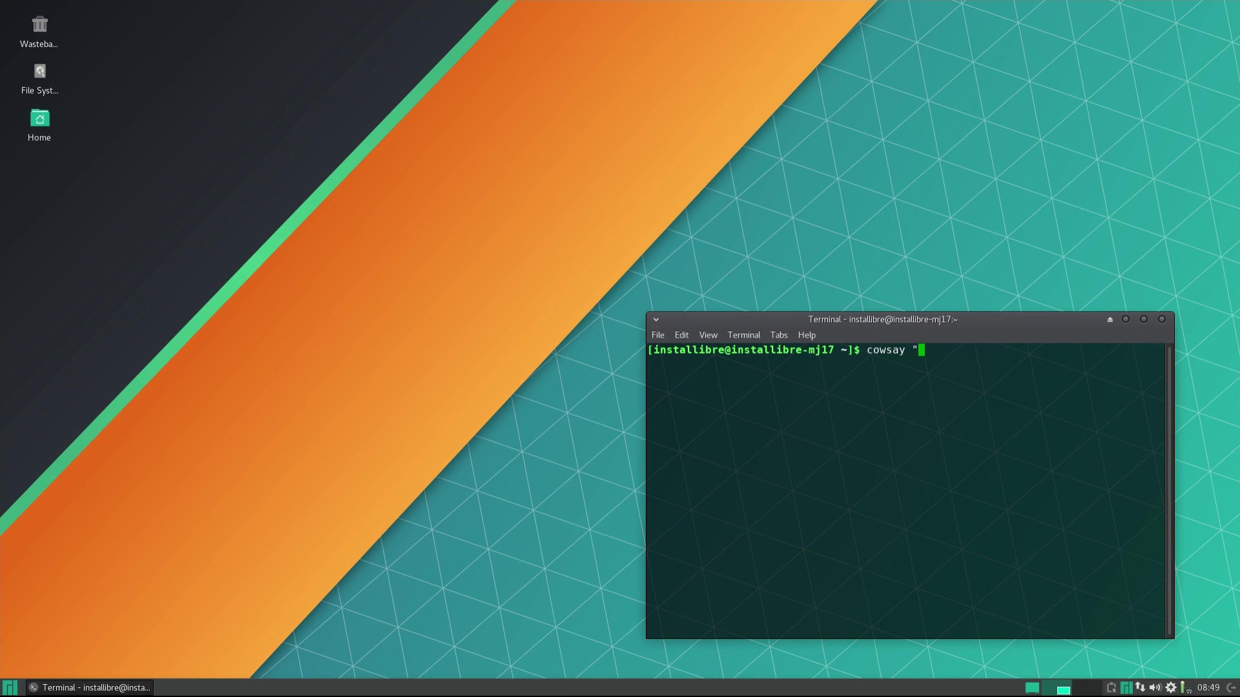
{"action": "type", "text": "Subscribe to ./installibre"}
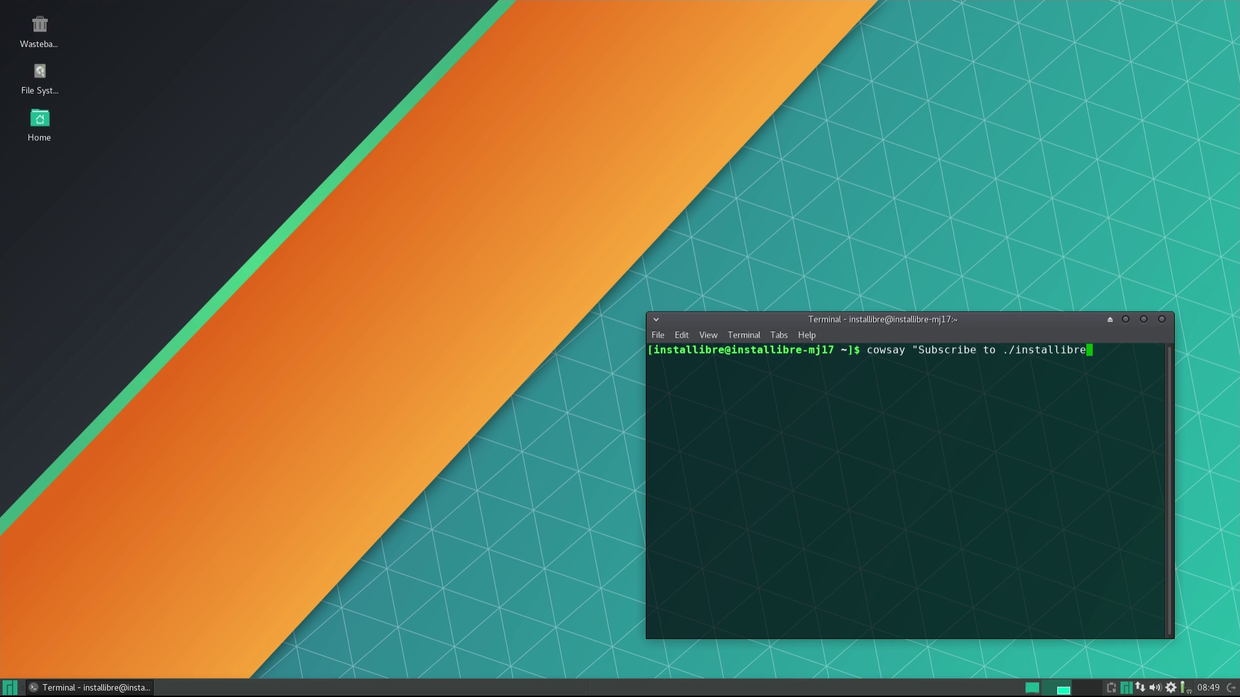
{"action": "type", "text": "channel!\""}
{"action": "key", "text": "Return"}
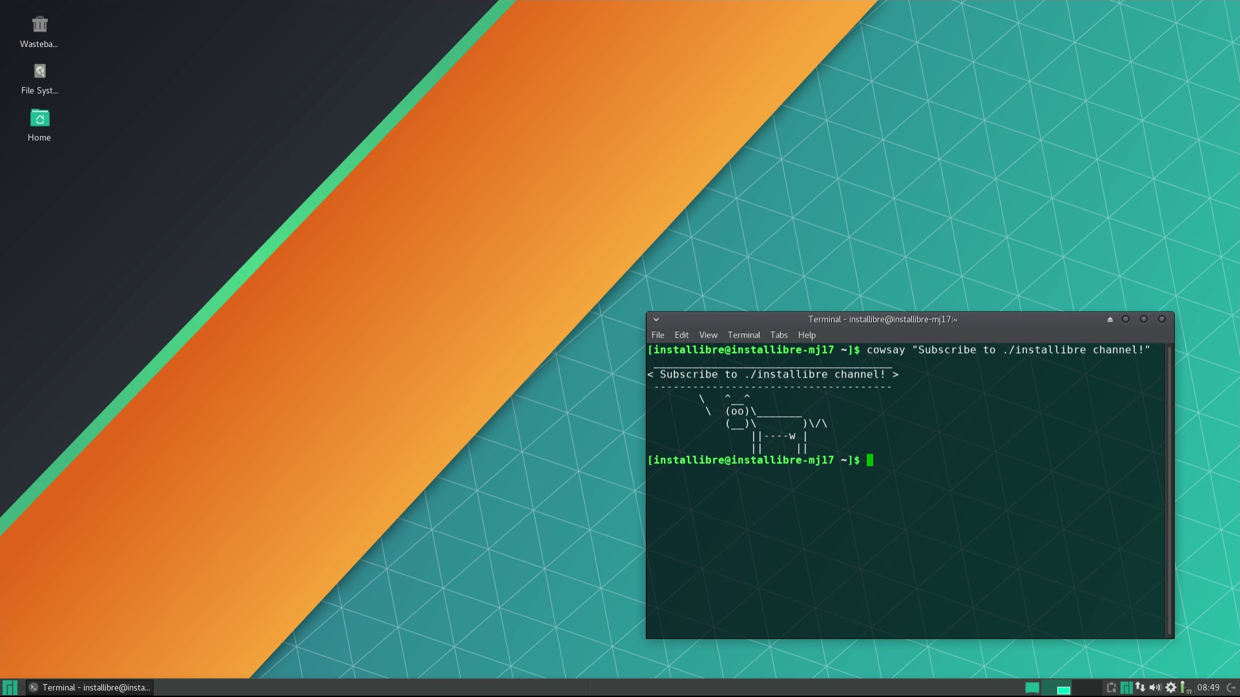